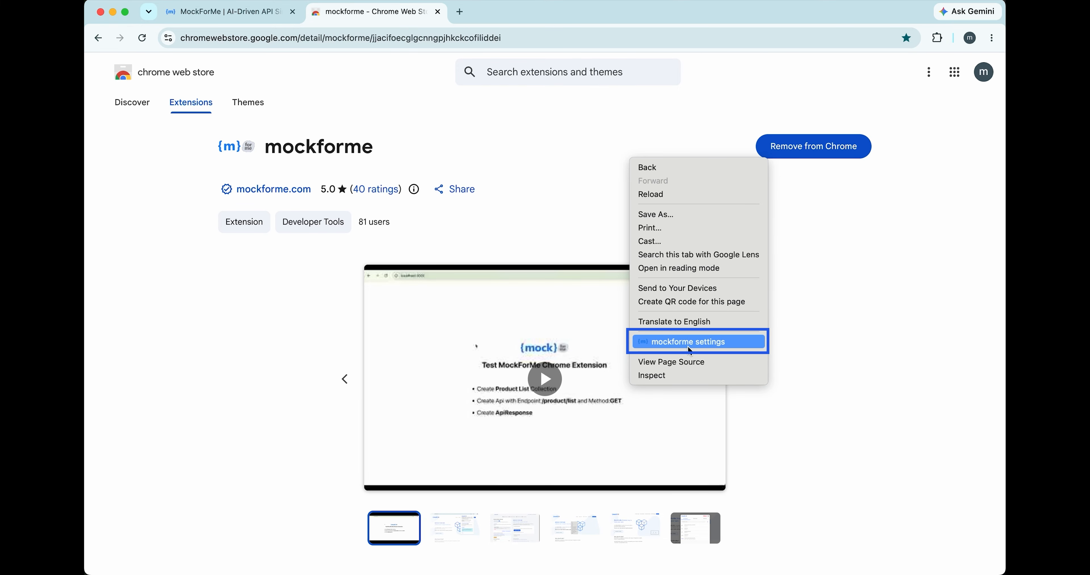
# - Open the mockforme extension settings and enable the extension
pyautogui.click(704, 347)
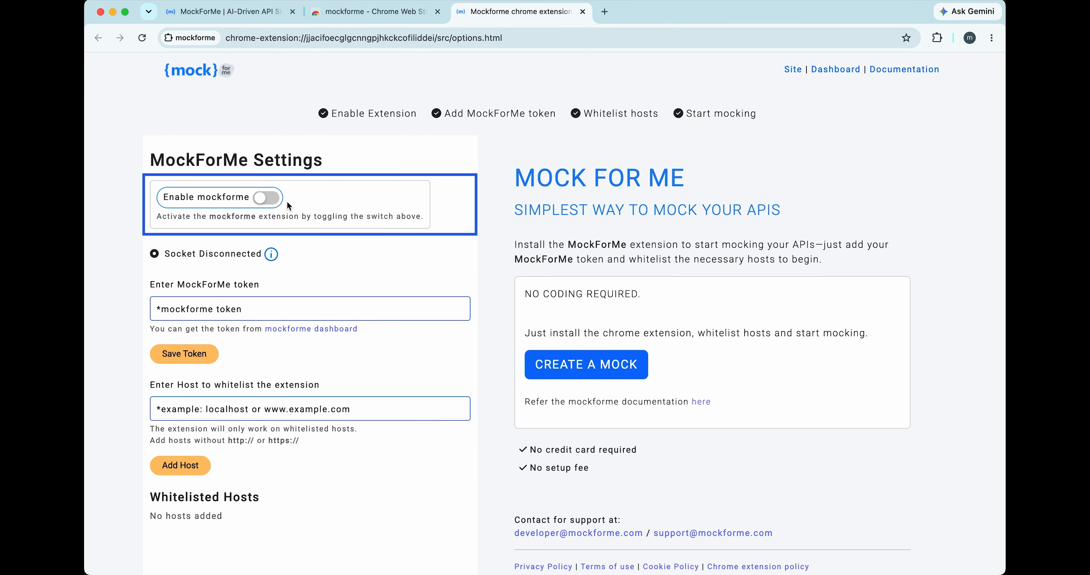
pyautogui.click(275, 203)
pyautogui.click(276, 204)
pyautogui.click(276, 204)
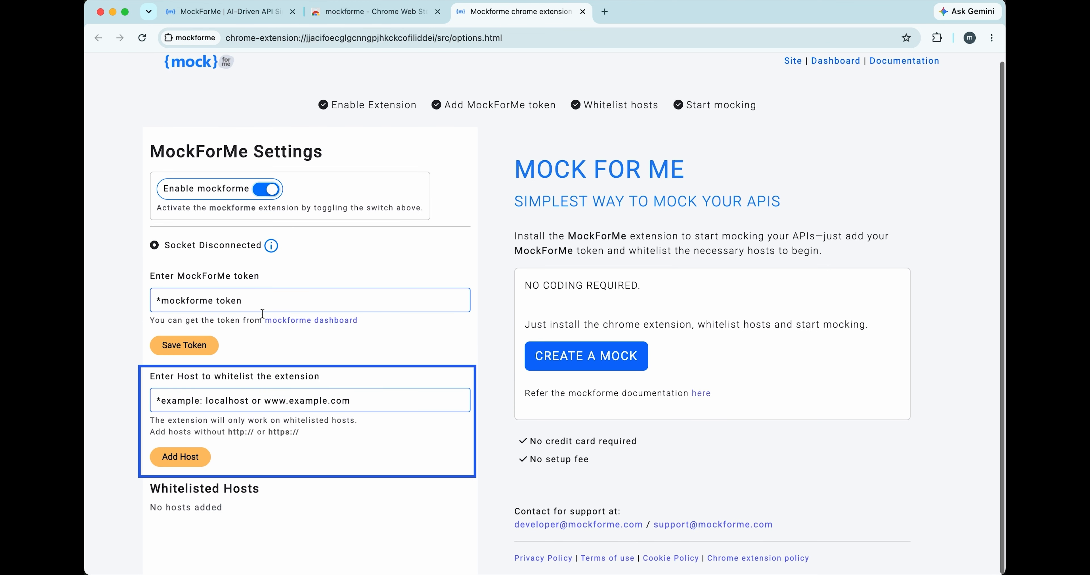
# - Add localhost as a whitelisted host for the extension
pyautogui.click(264, 406)
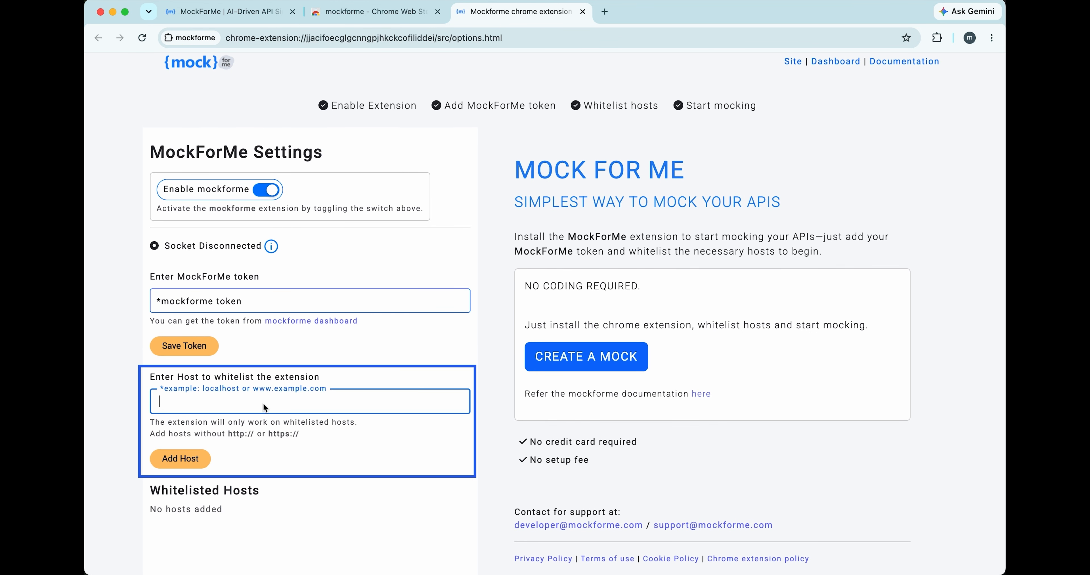
pyautogui.write('locla')
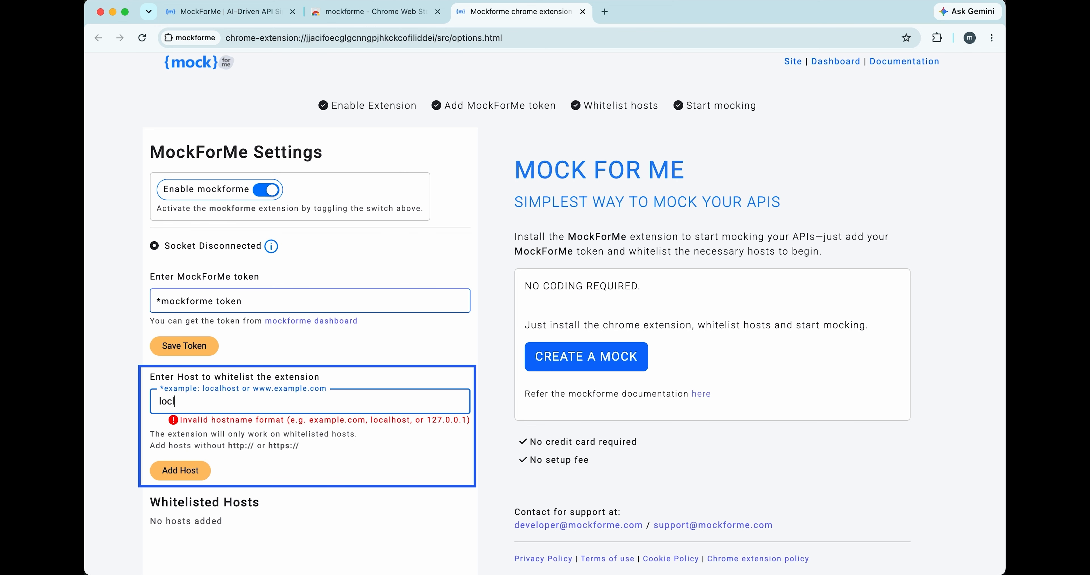
pyautogui.press('BackSpace')
pyautogui.press('BackSpace')
pyautogui.write('alhost')
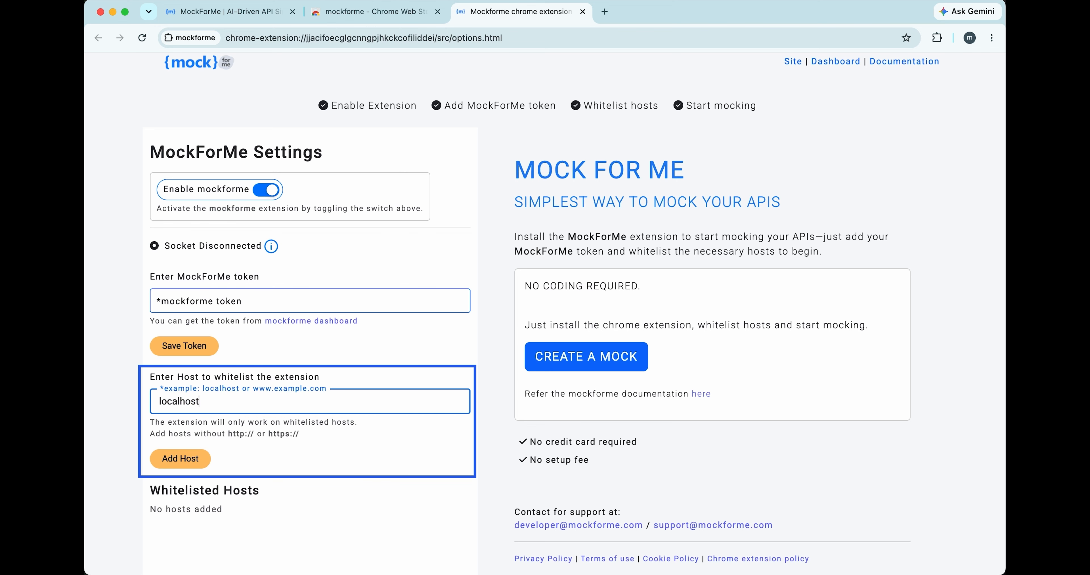
pyautogui.press('Return')
# - Add amazon.in to the extension's whitelisted hosts
pyautogui.write('amazon.n')
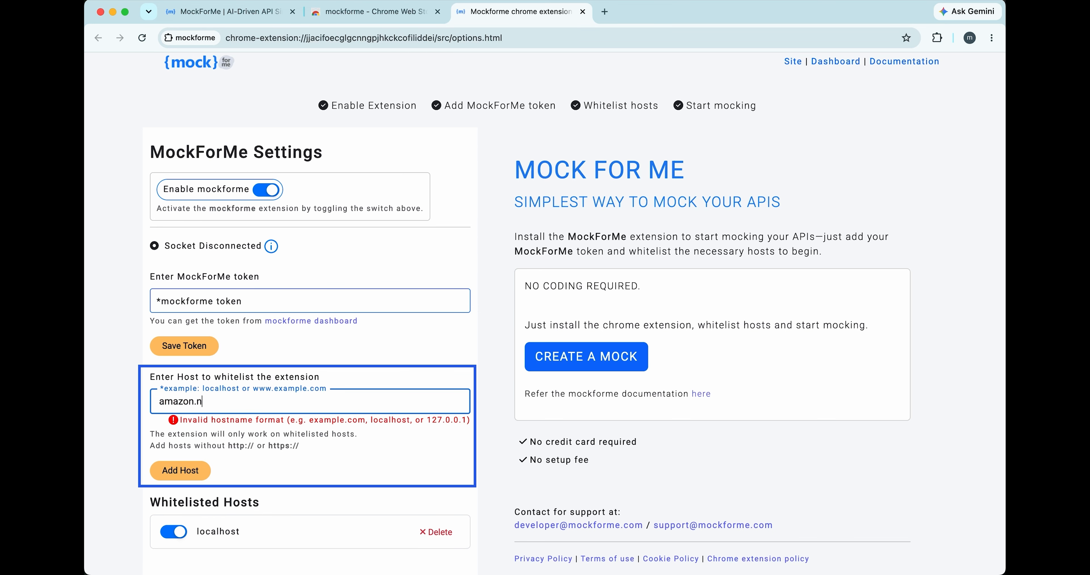
pyautogui.press('BackSpace')
pyautogui.write('in')
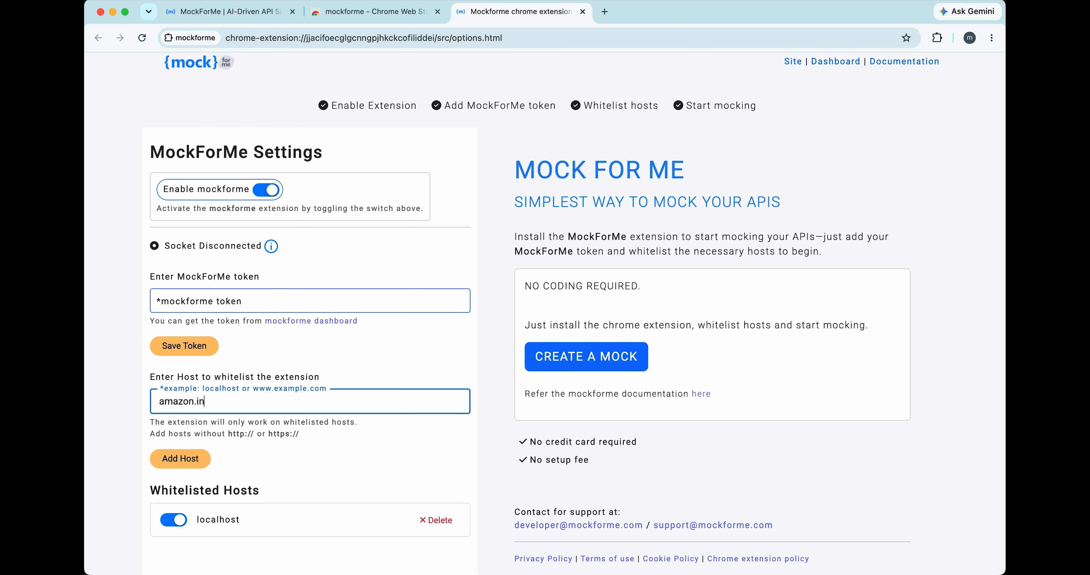
pyautogui.press('Return')
pyautogui.scroll(-1, 931, 501)
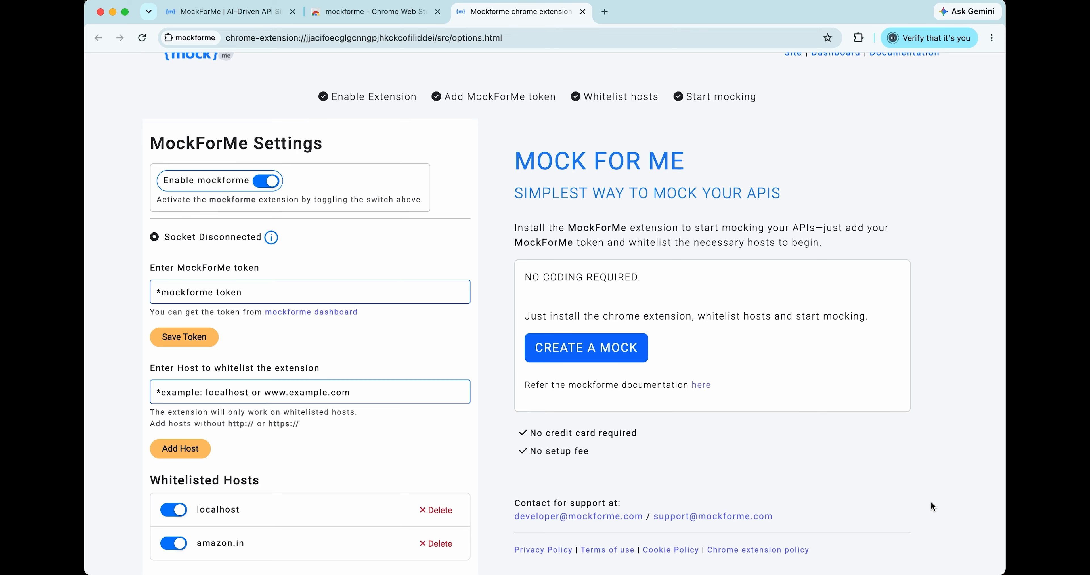
# - Open amazon.in in a new browser tab
pyautogui.hotkey('ctrl', 't')
pyautogui.write('am')
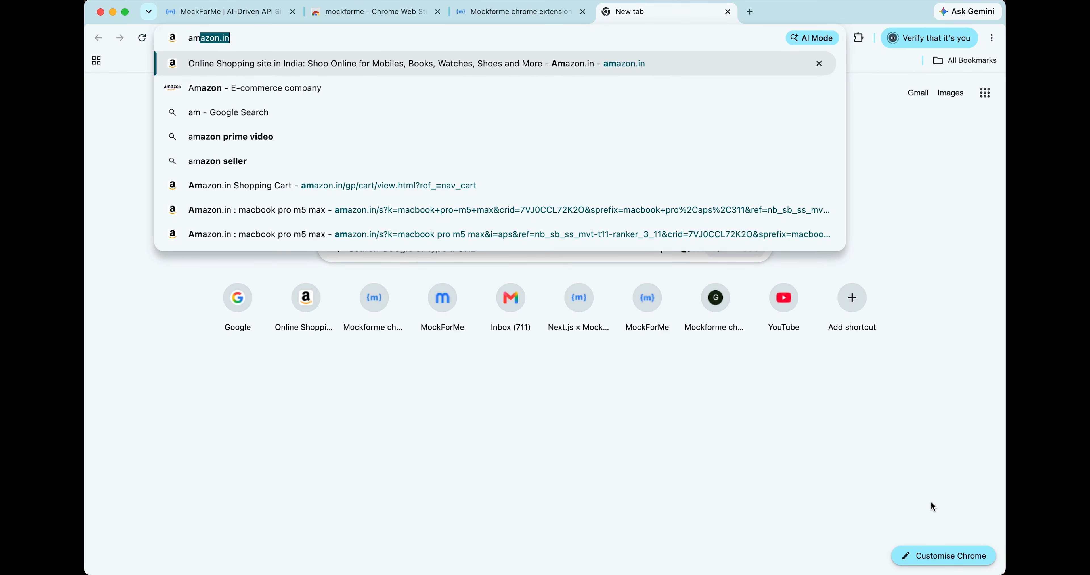
pyautogui.press('Return')
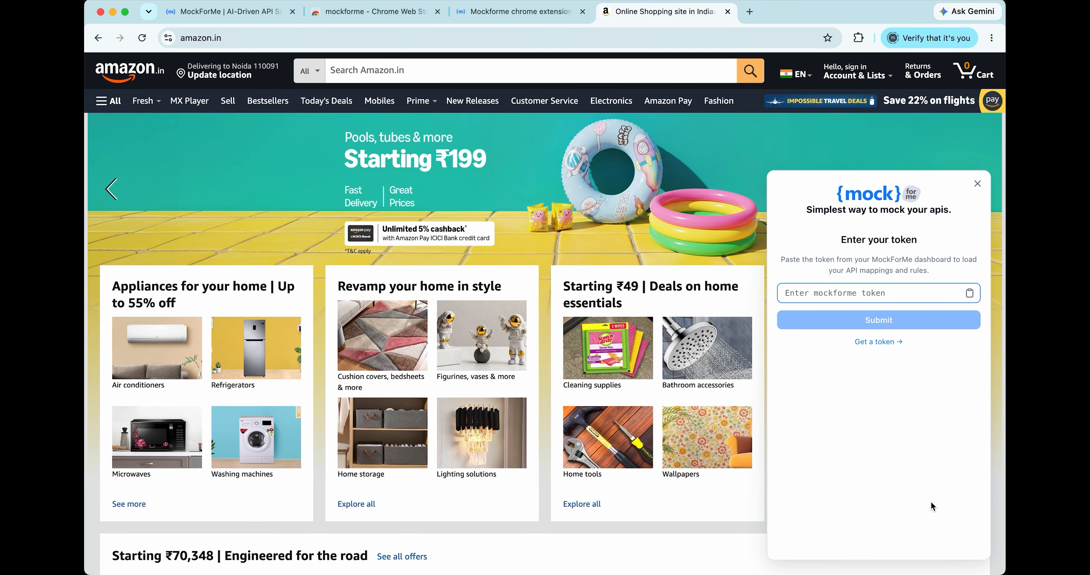
# - Follow the token link to the MockForMe dashboard, sign in with Google accepting cookies, and select Developer Workspace
pyautogui.click(878, 344)
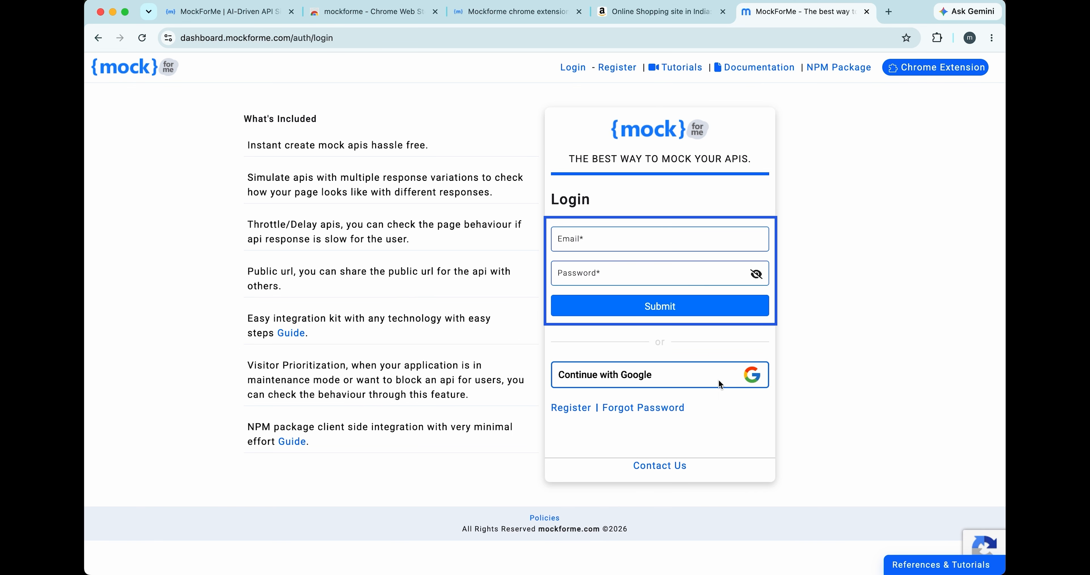
pyautogui.click(645, 378)
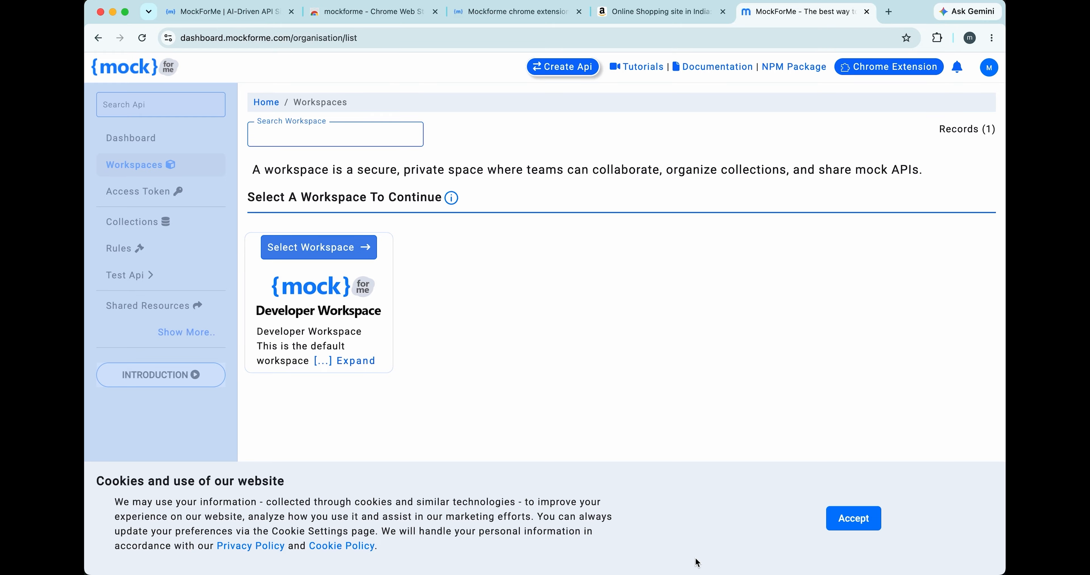
pyautogui.click(842, 520)
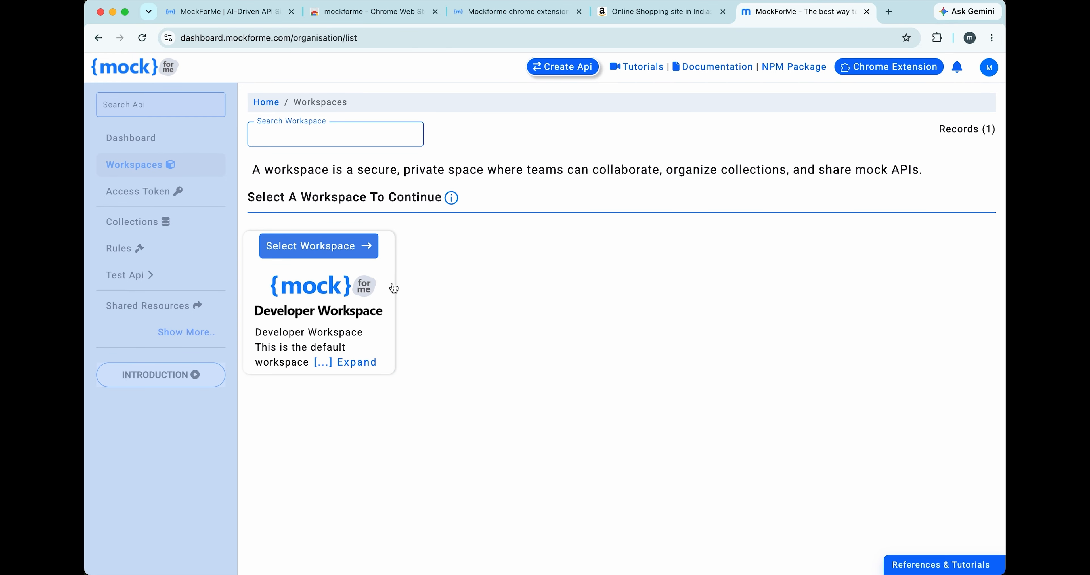
pyautogui.click(293, 246)
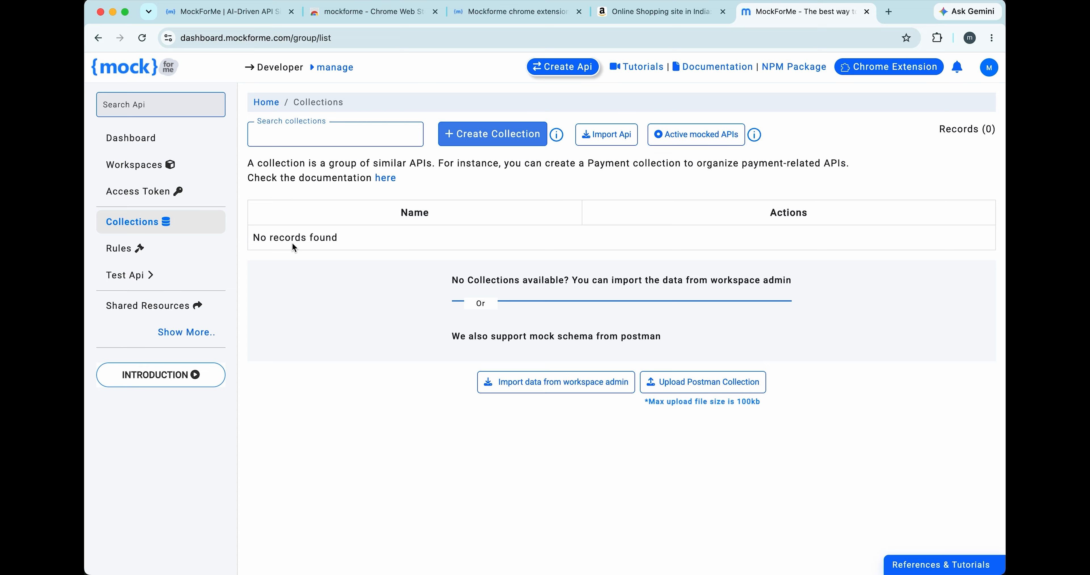
# - Generate a new client access token in the MockForMe dashboard and copy the authentication token
pyautogui.click(144, 196)
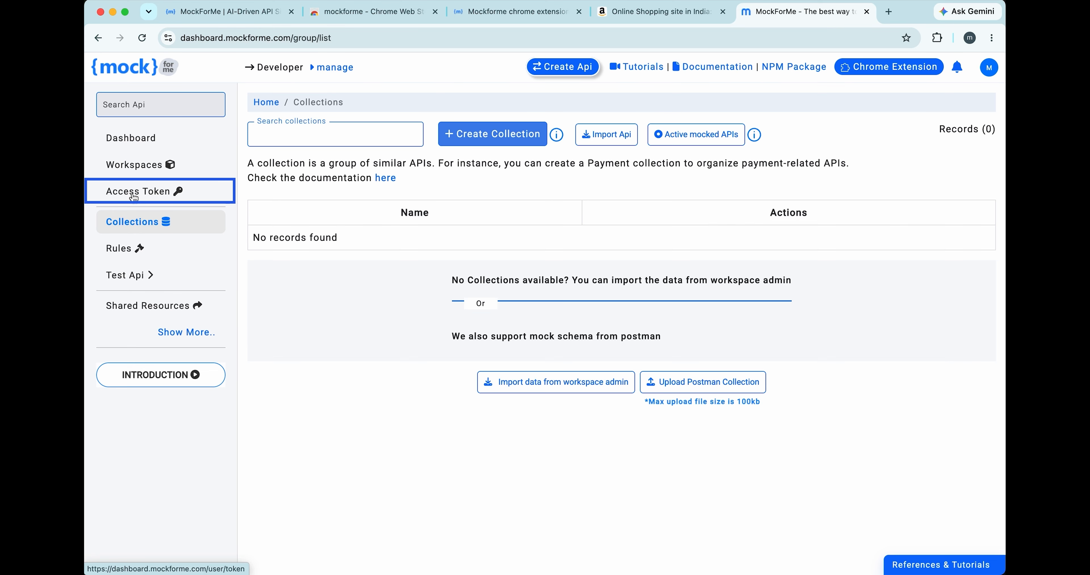
pyautogui.click(134, 195)
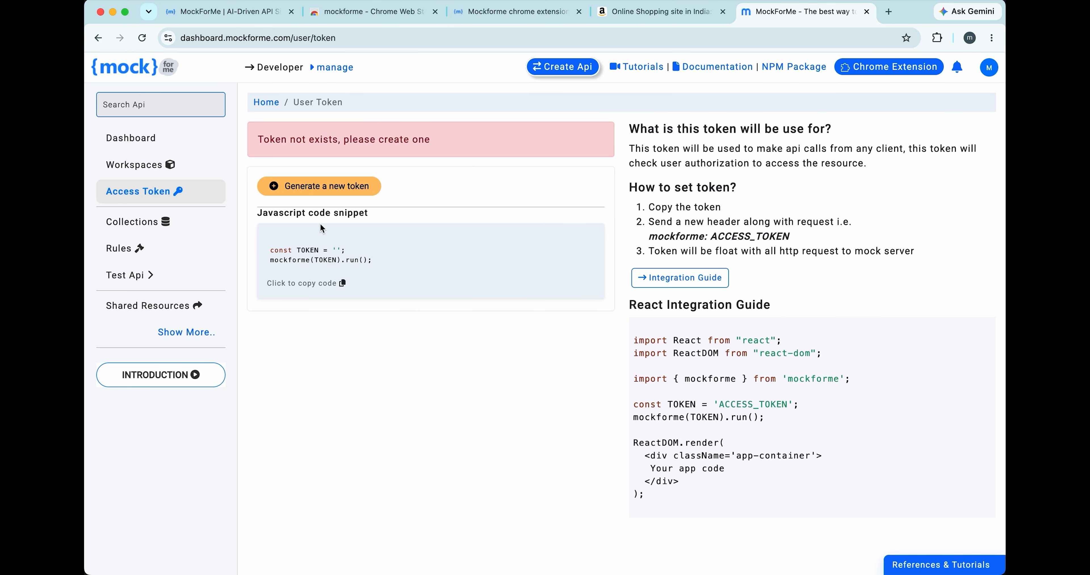
pyautogui.click(318, 186)
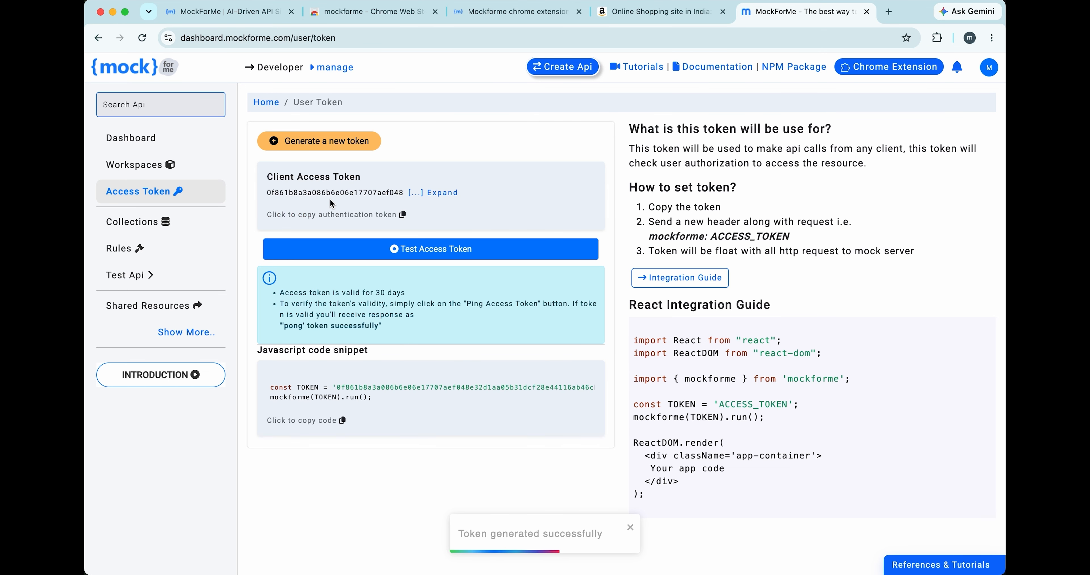
pyautogui.click(332, 217)
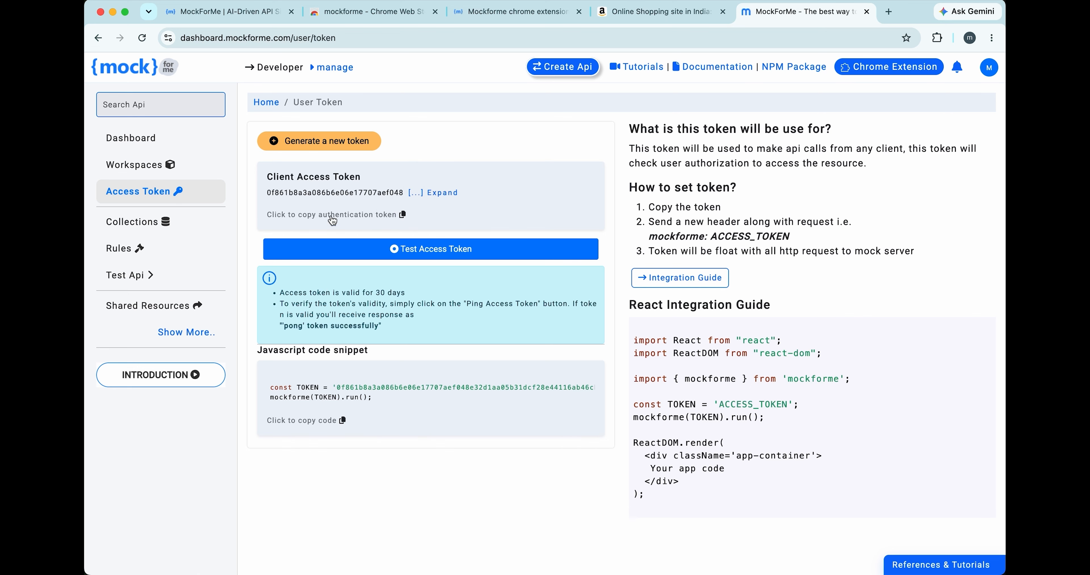
# - Return to the Amazon page, paste the access token into the mockforme token field and submit it
pyautogui.click(654, 12)
pyautogui.click(826, 296)
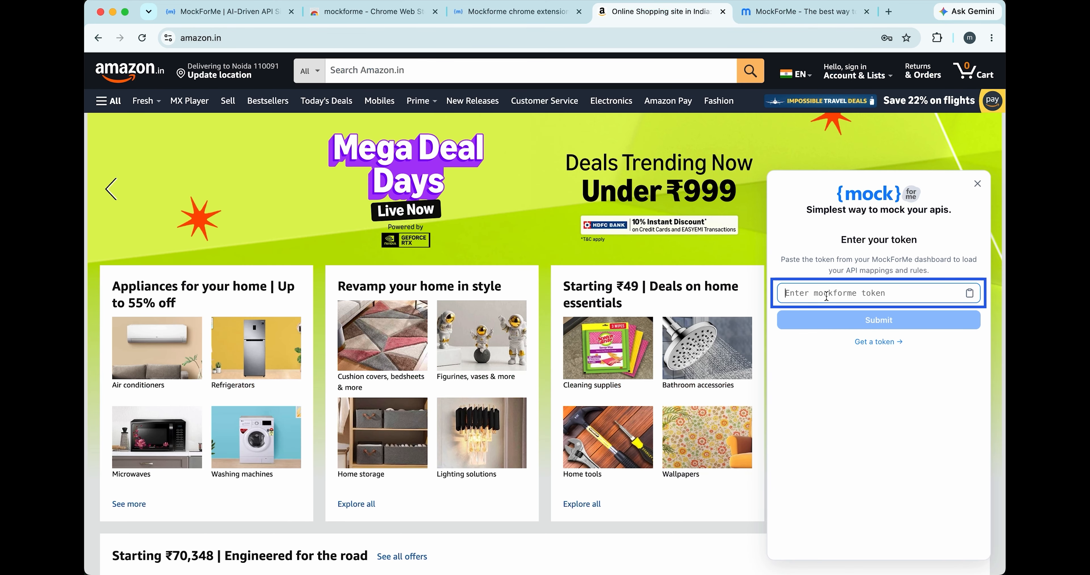
pyautogui.press('cmd+v')
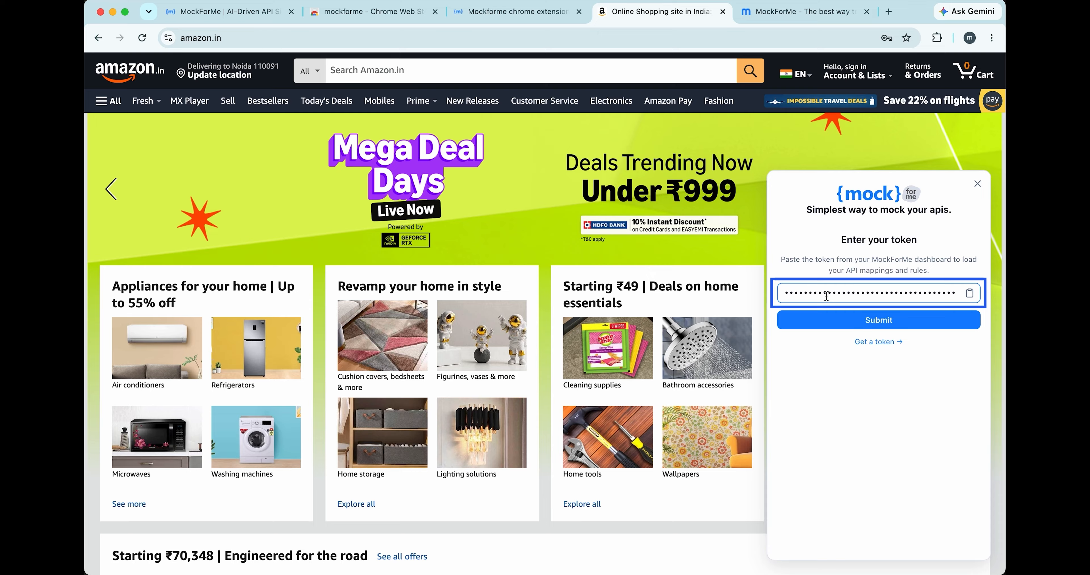
pyautogui.click(836, 321)
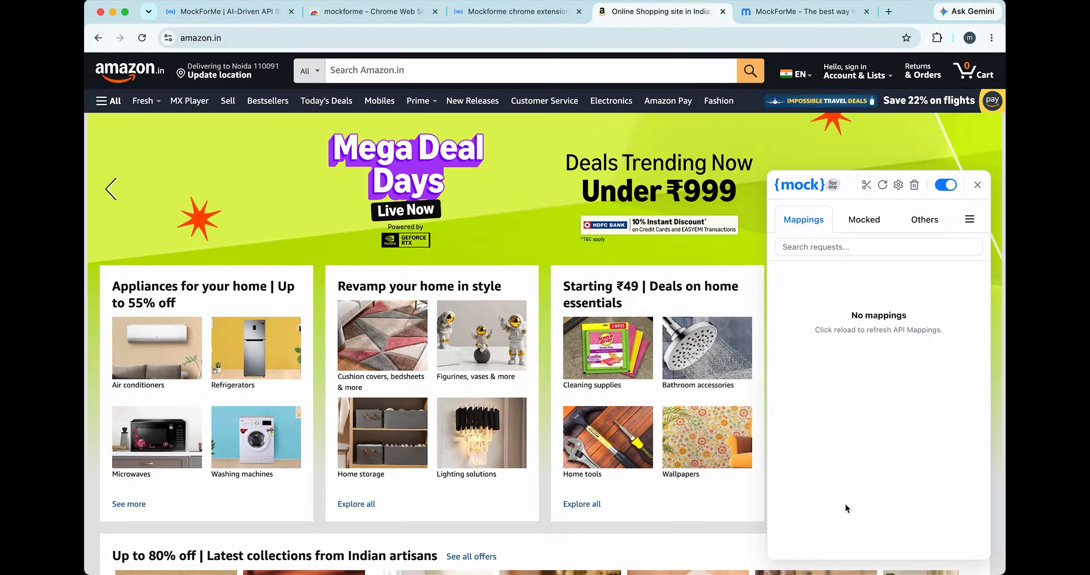
# - View the Mocked and Others request lists in the mockforme panel and try its snipping tool
pyautogui.click(867, 226)
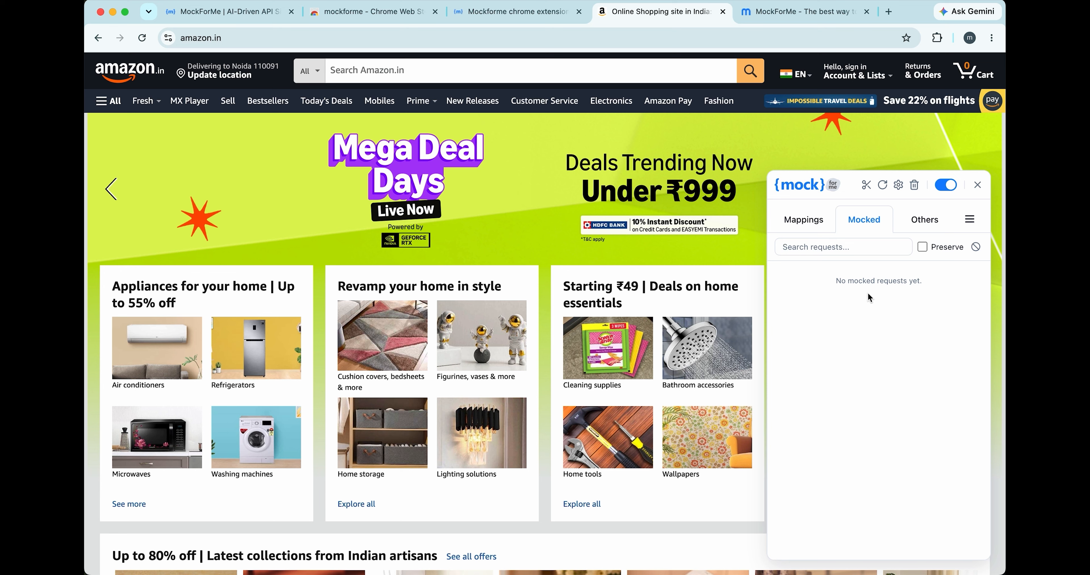
pyautogui.click(926, 220)
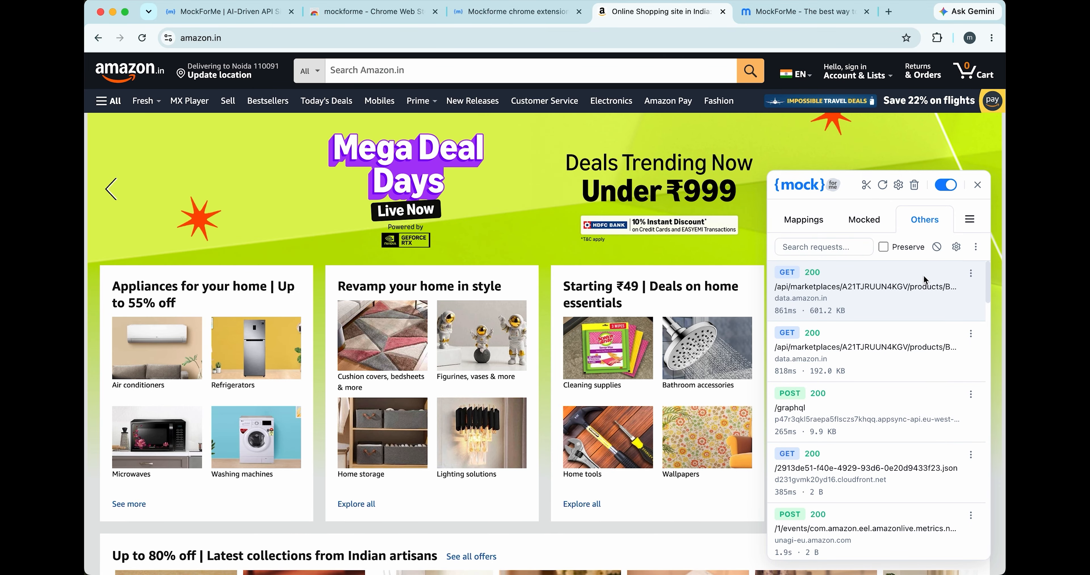
pyautogui.click(865, 189)
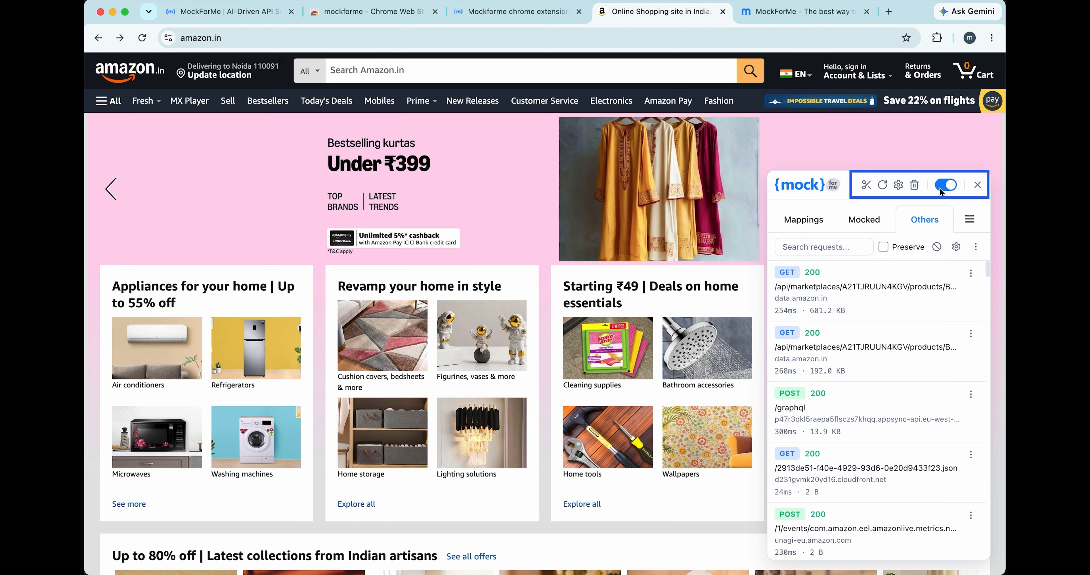
# - Collapse the mockforme panel, move its floating widget beyond the kurtas image in the banner, and reopen the panel
pyautogui.click(977, 185)
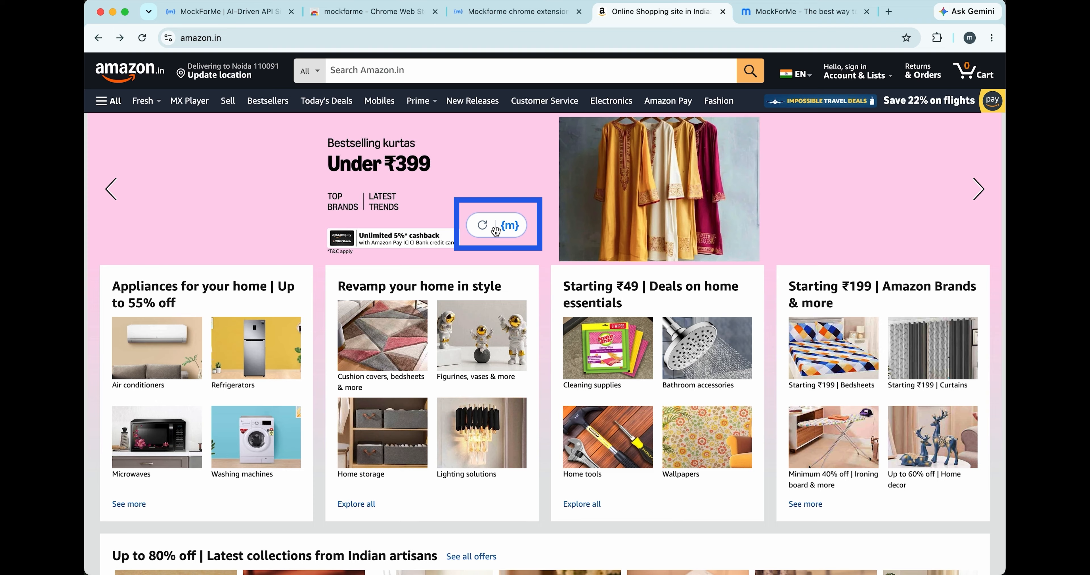
pyautogui.moveTo(497, 230); pyautogui.dragTo(817, 235)
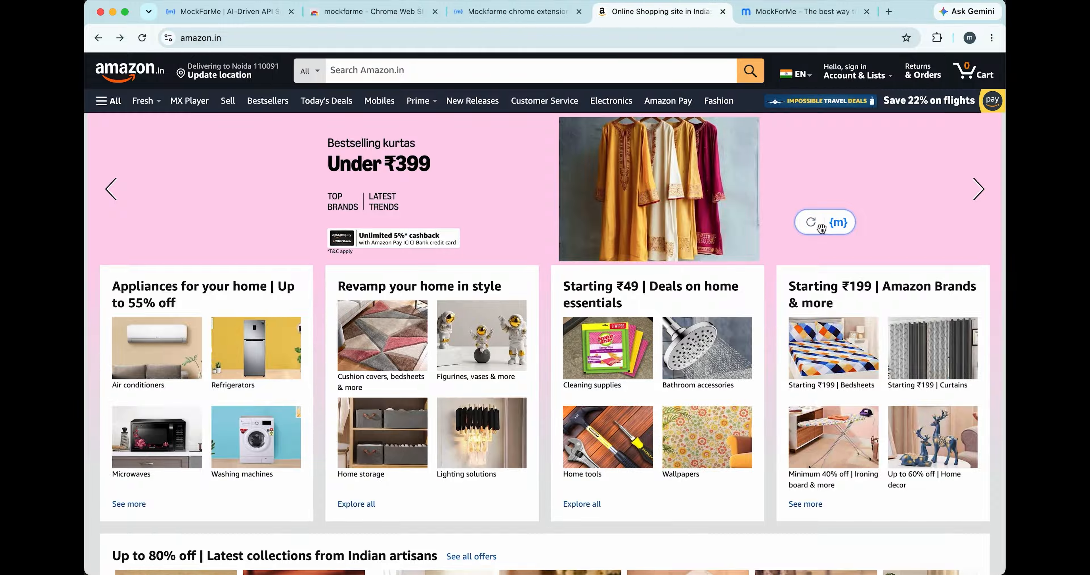
pyautogui.click(839, 224)
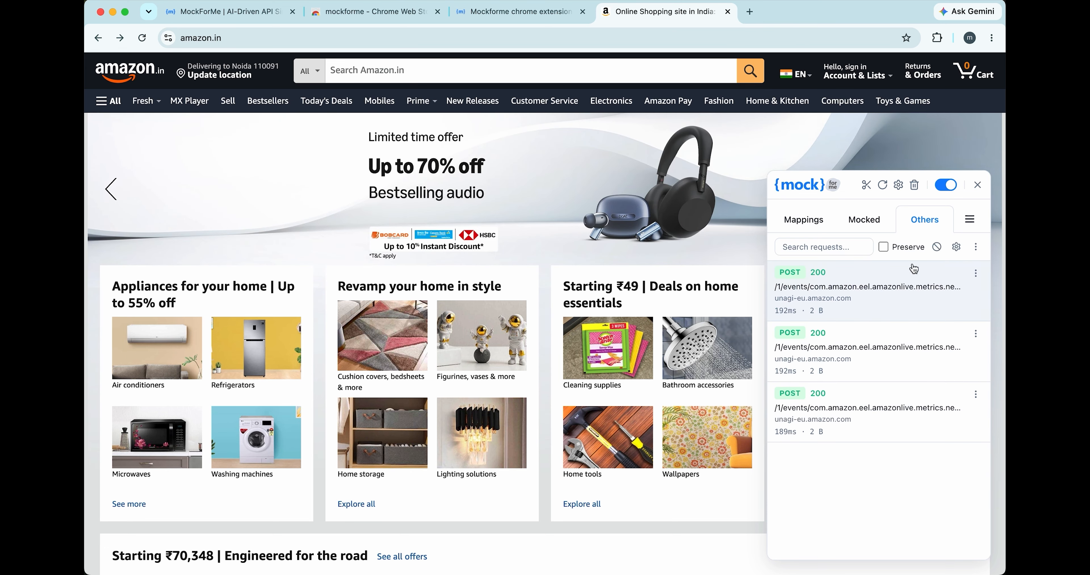
# - Clear the captured non-mocked requests and activate the Amazon search box to trigger a suggestions request
pyautogui.click(935, 248)
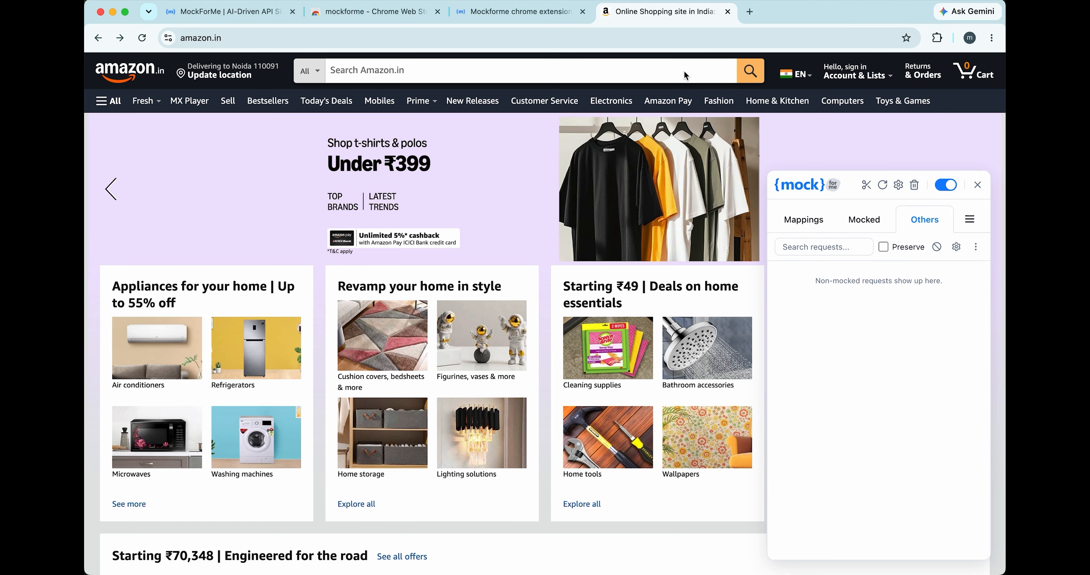
pyautogui.click(684, 71)
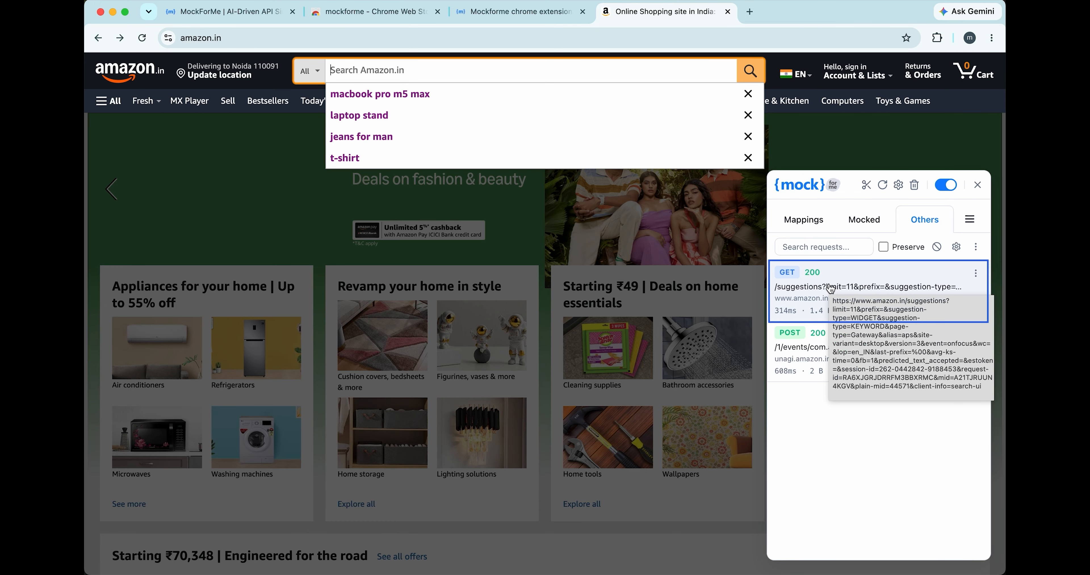
# - Examine the captured suggestions GET request's headers, request data and enlarged JSON response body, and return to the request list
pyautogui.click(781, 311)
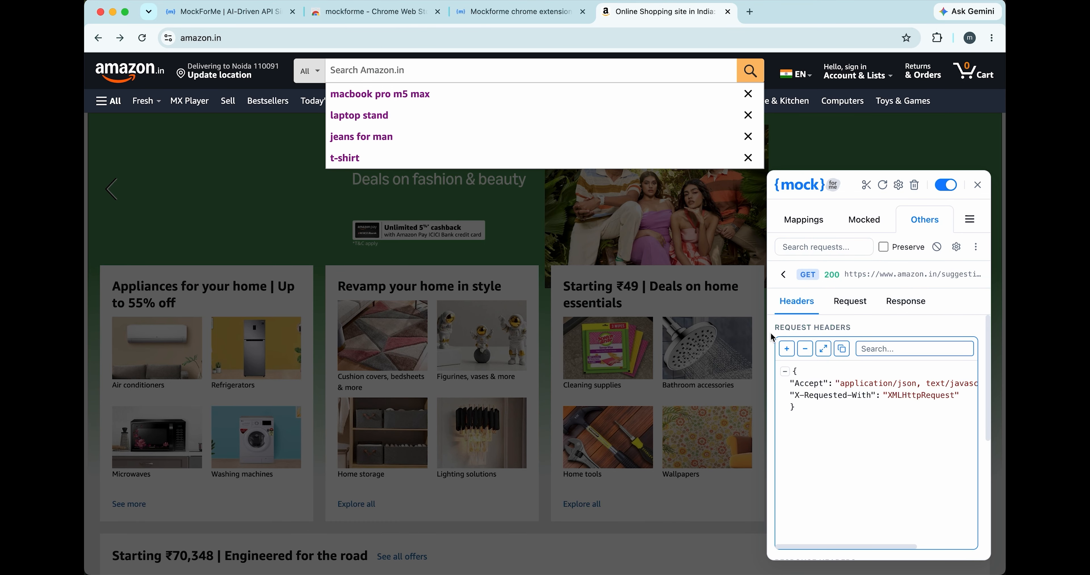
pyautogui.scroll(-10, 772, 337)
pyautogui.scroll(10, 771, 337)
pyautogui.click(850, 301)
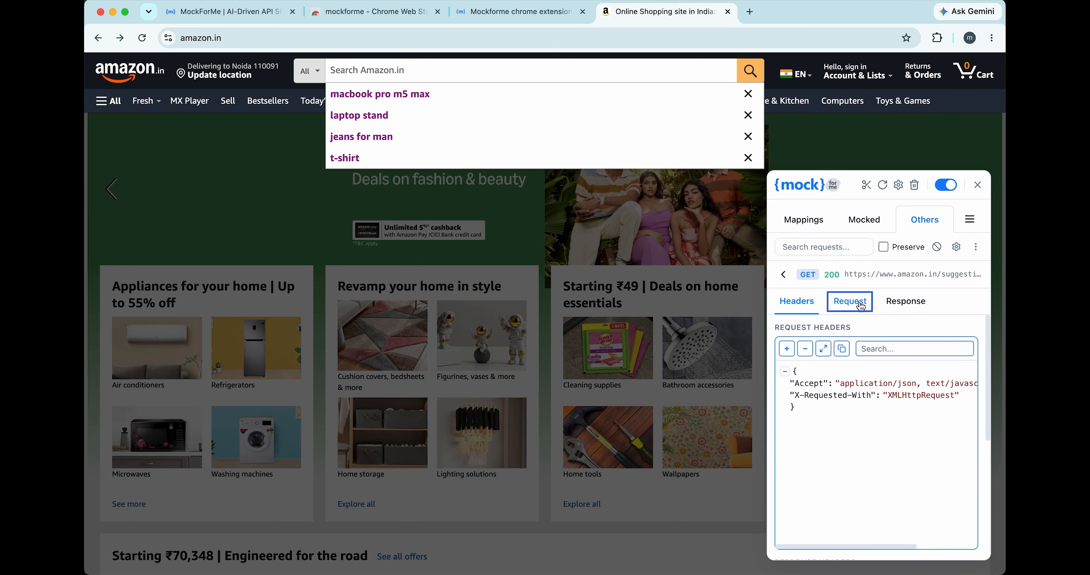
pyautogui.click(892, 307)
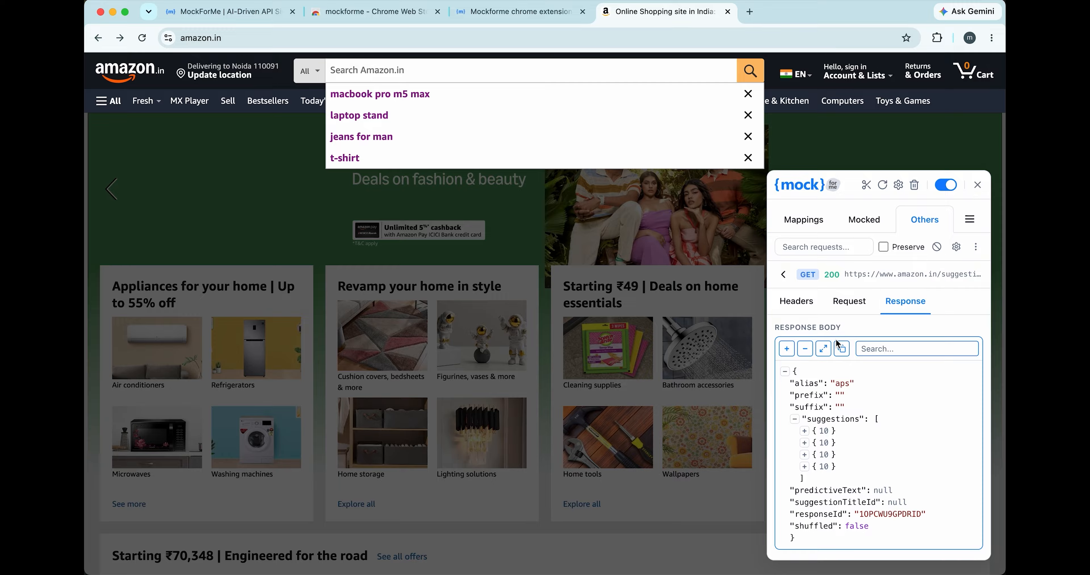
pyautogui.click(824, 349)
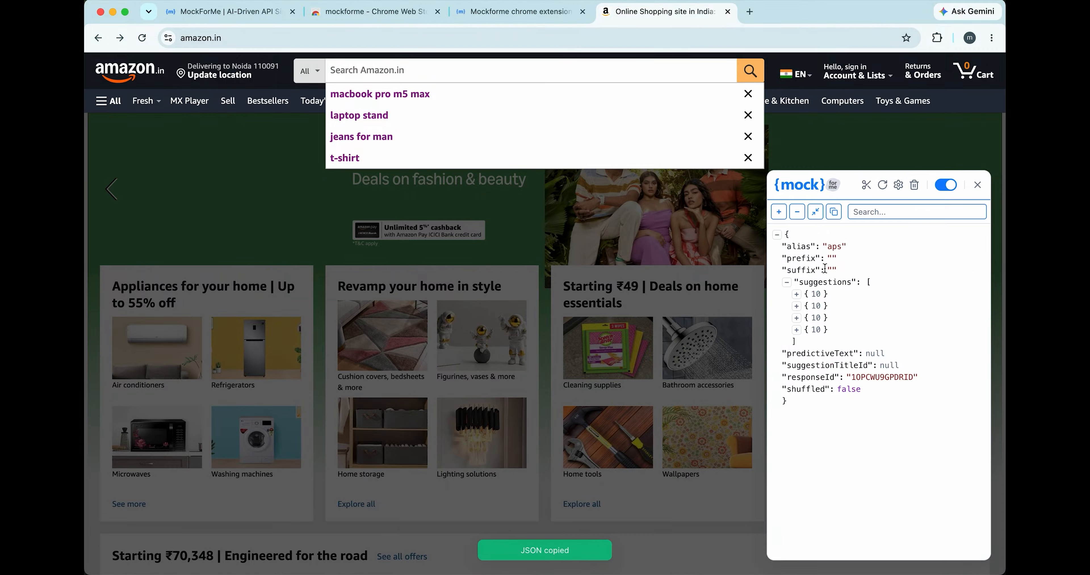
pyautogui.click(896, 346)
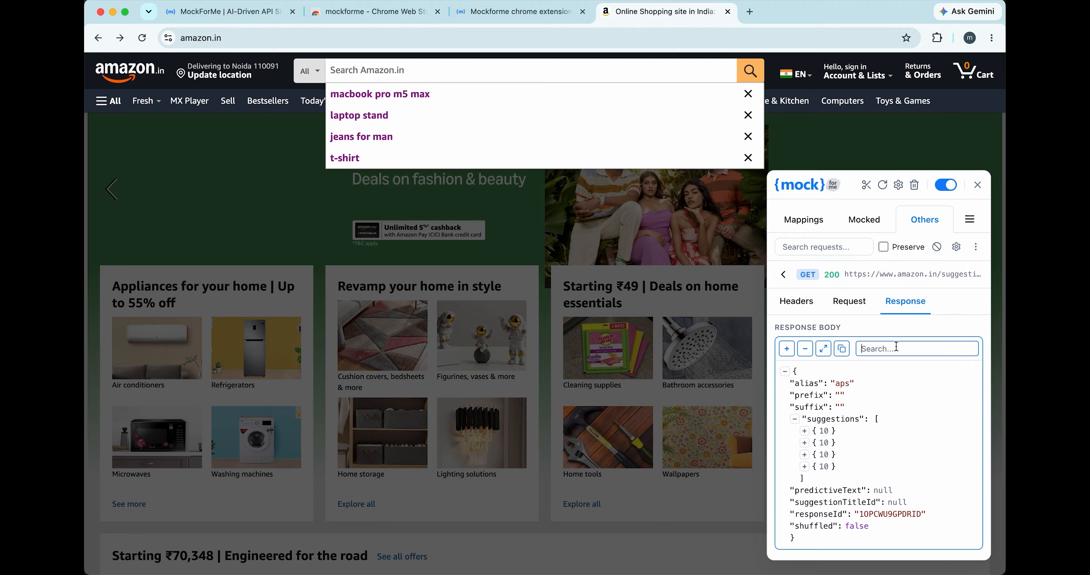
pyautogui.click(784, 273)
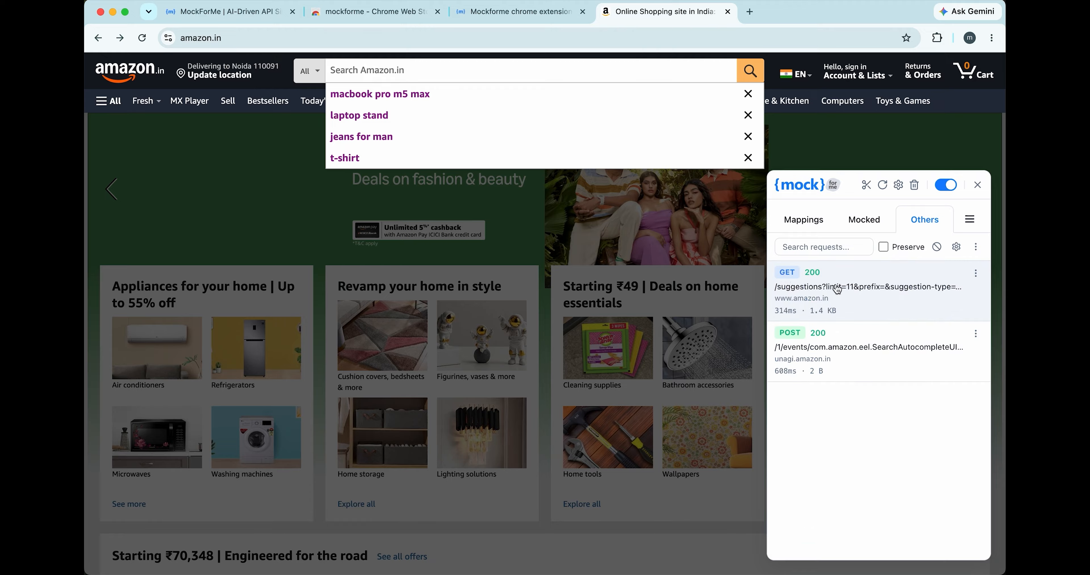
# - Create a mock from the captured suggestions GET request, setting the first suggestion's value to "macbook pro m5 max -- mocked", and apply it
pyautogui.click(976, 273)
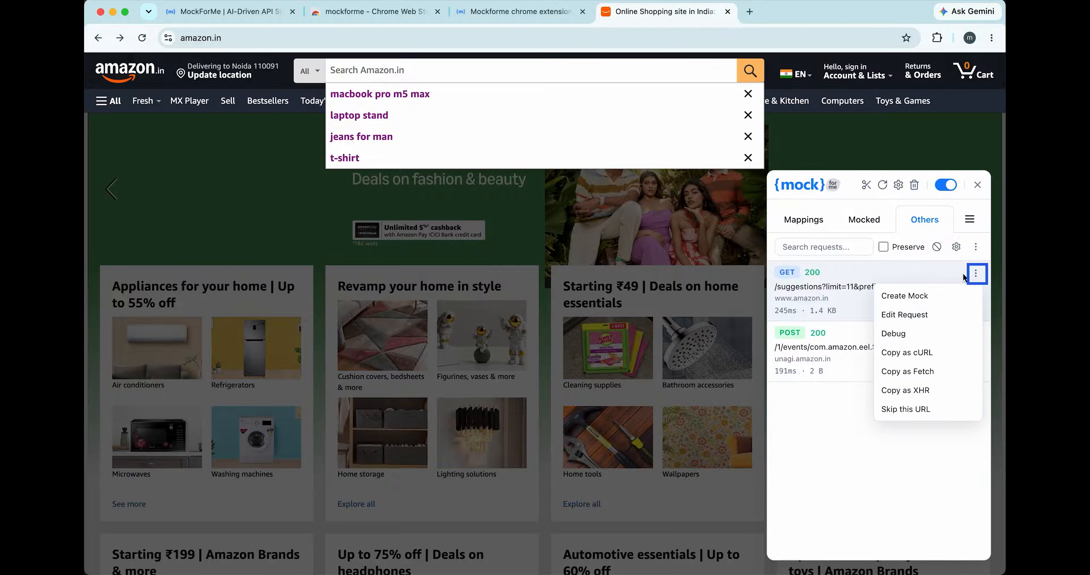
pyautogui.click(932, 297)
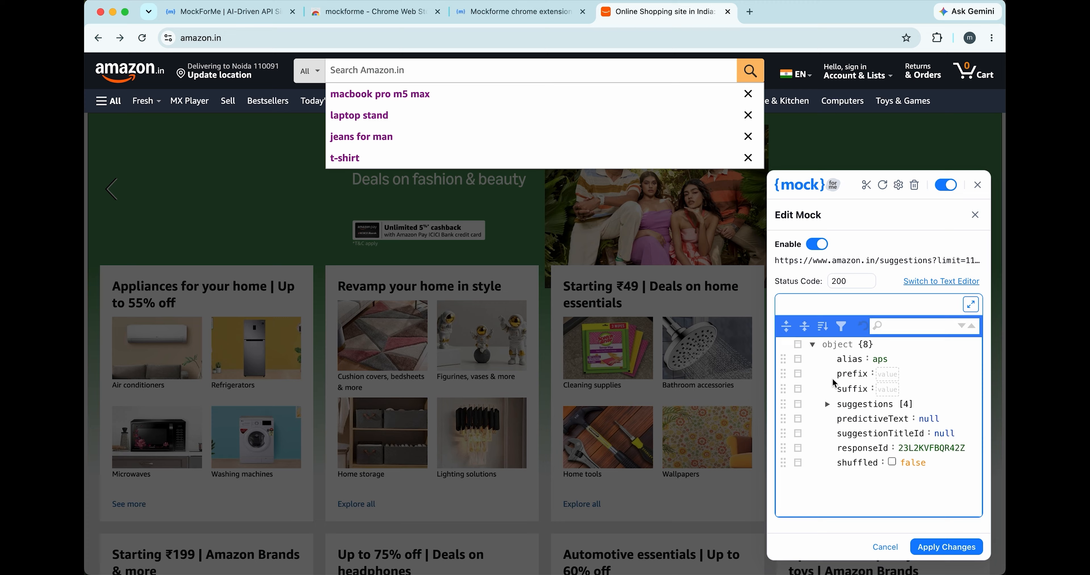
pyautogui.click(827, 405)
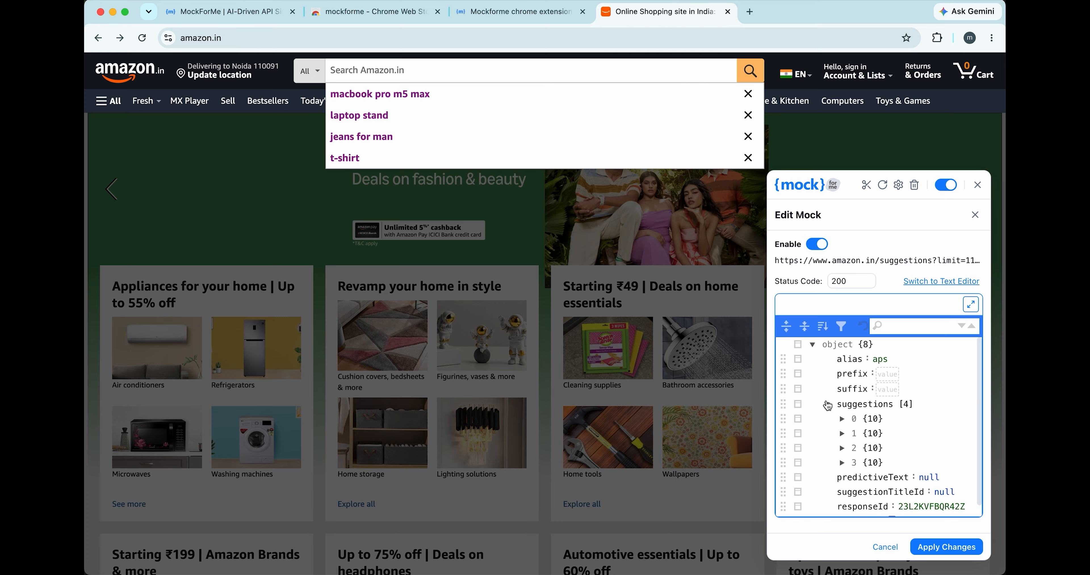
pyautogui.click(842, 419)
pyautogui.click(935, 477)
pyautogui.write('-- mocked')
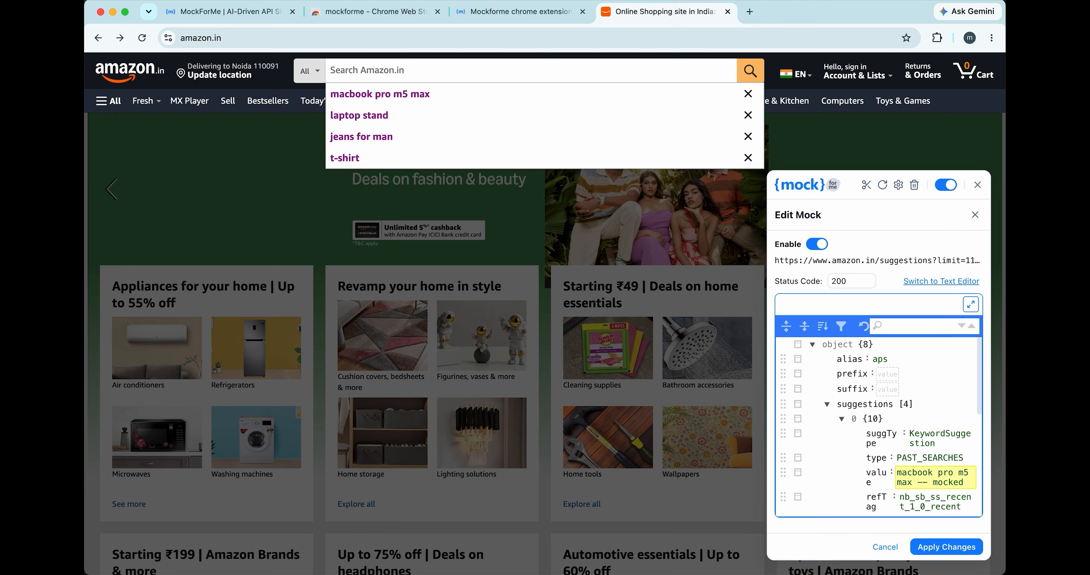
pyautogui.click(922, 546)
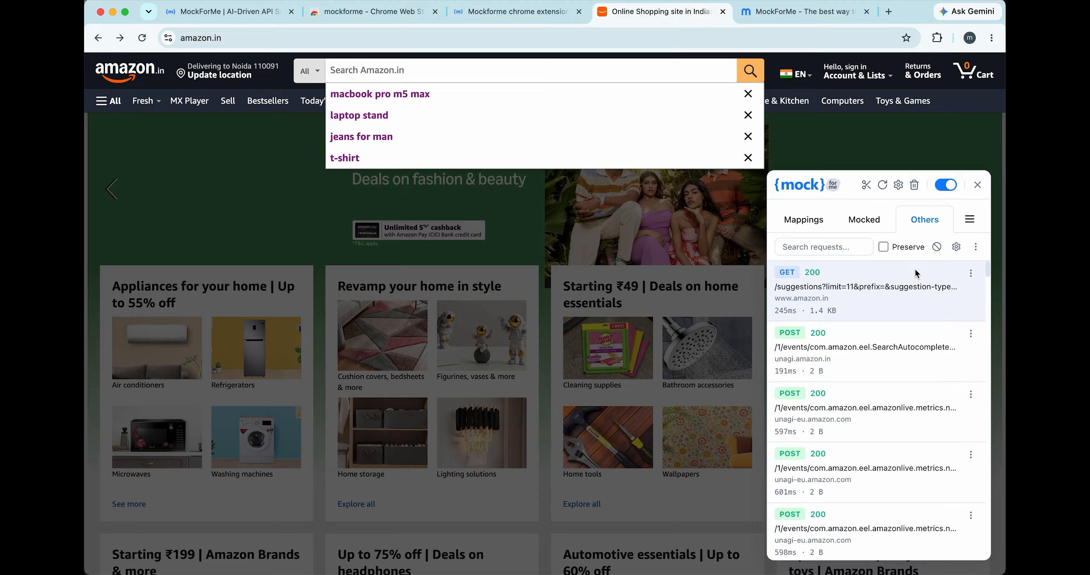
# - View the Mappings and Mocked lists, and refocus the Amazon search box to request suggestions again
pyautogui.click(814, 224)
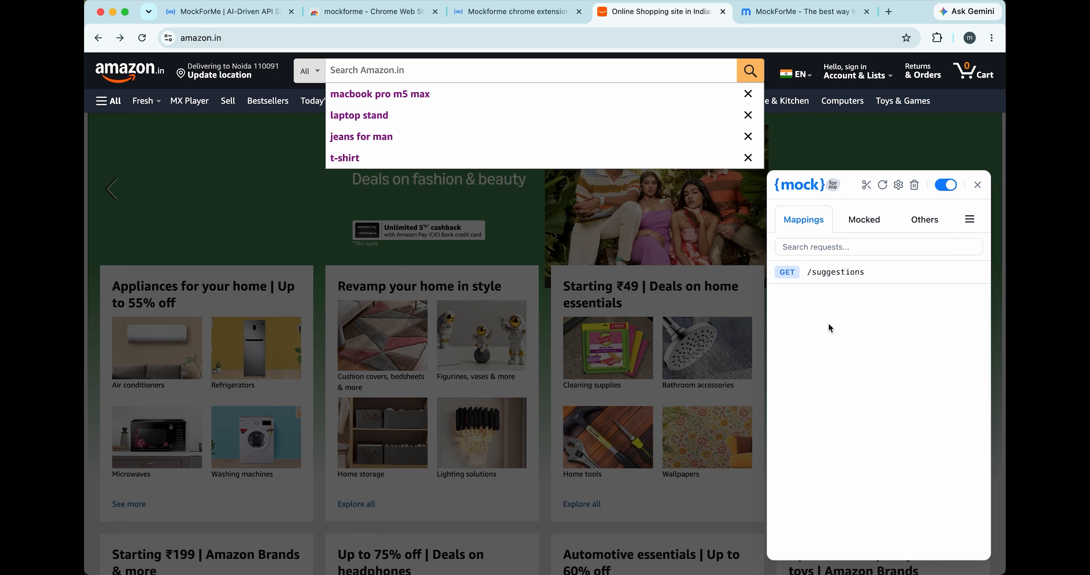
pyautogui.click(866, 221)
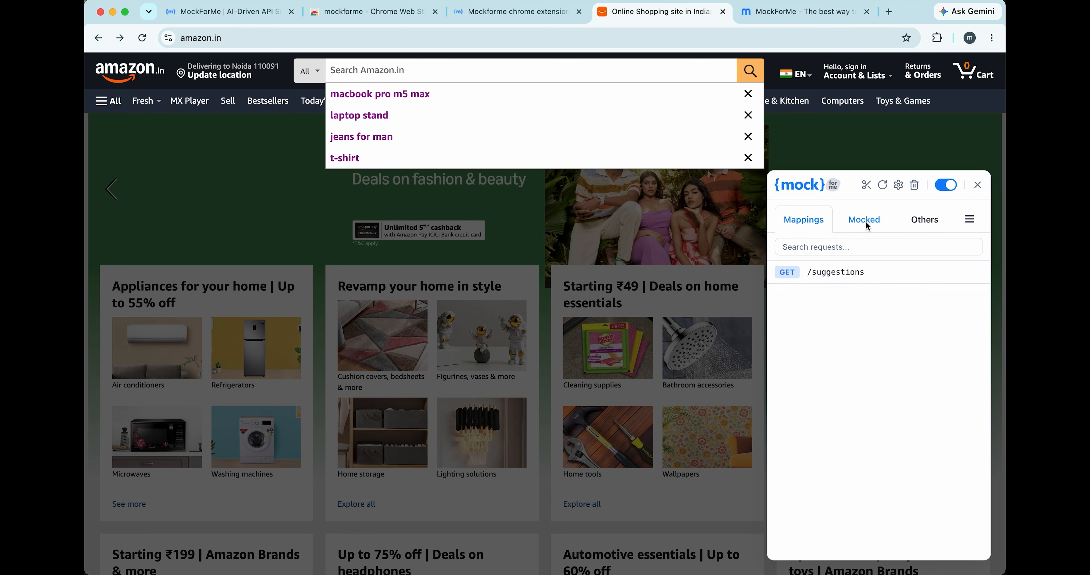
pyautogui.click(866, 221)
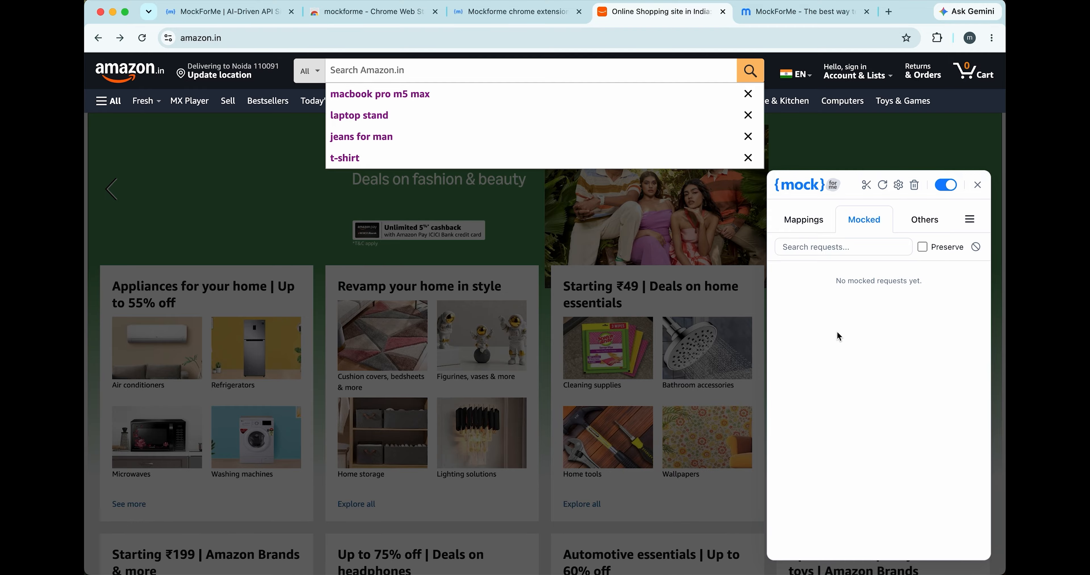
pyautogui.click(794, 147)
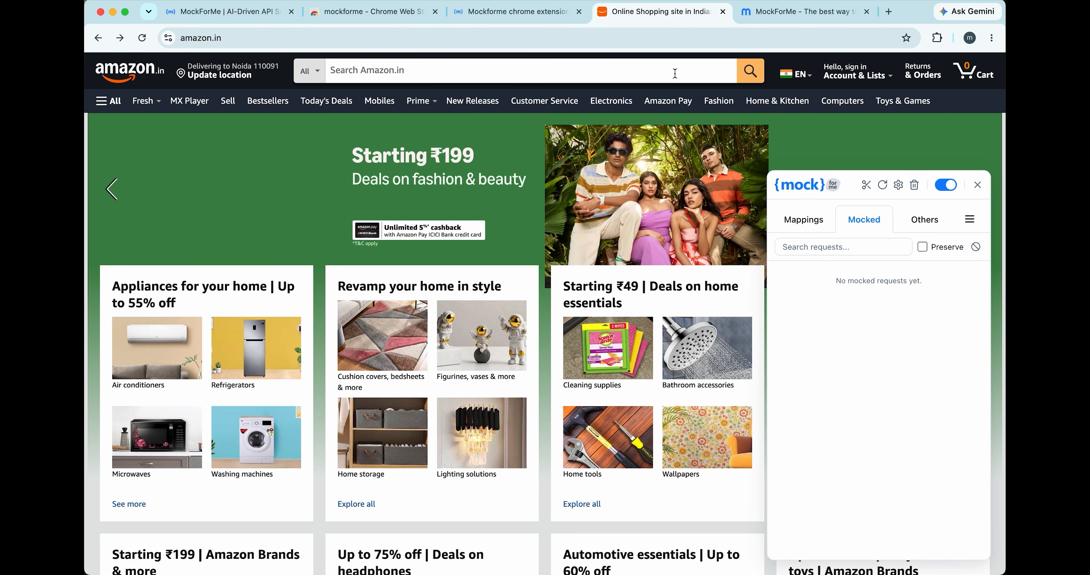
pyautogui.click(674, 74)
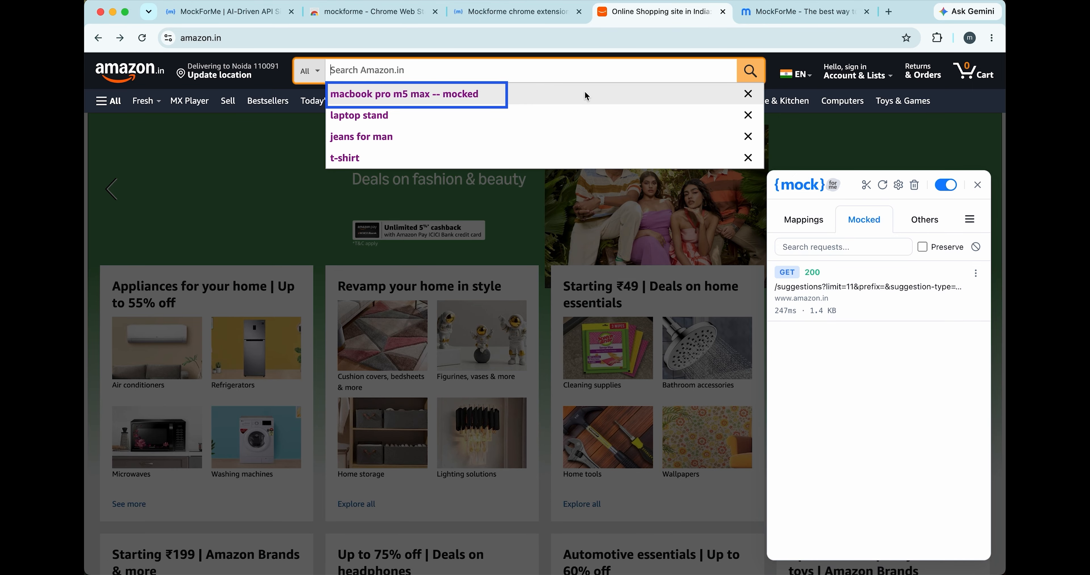
# - Examine the mocked suggestions request's headers, request body and first suggestion in the response, and return to the request list
pyautogui.click(810, 289)
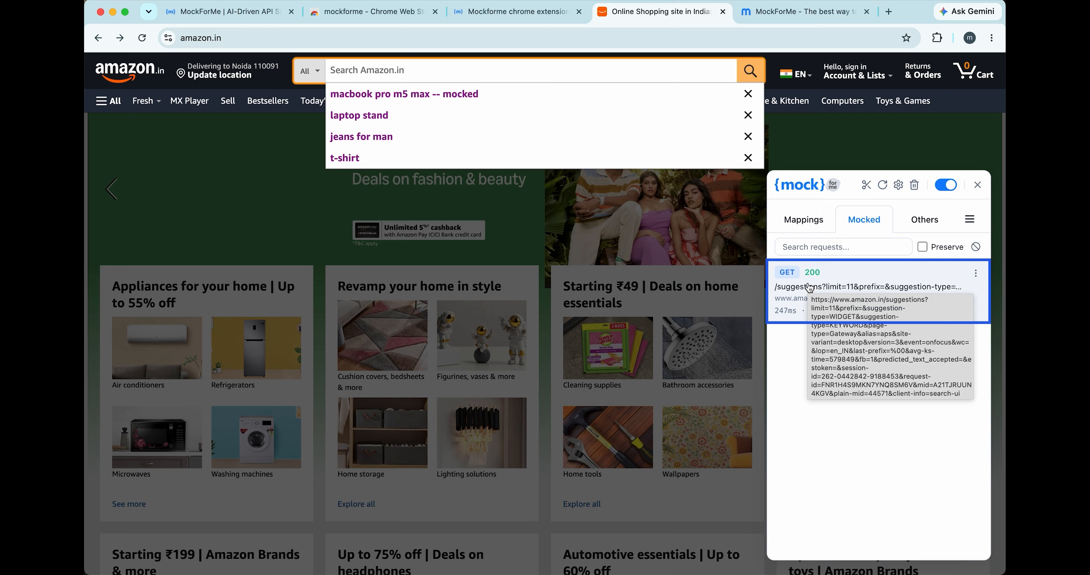
pyautogui.click(795, 288)
pyautogui.click(794, 301)
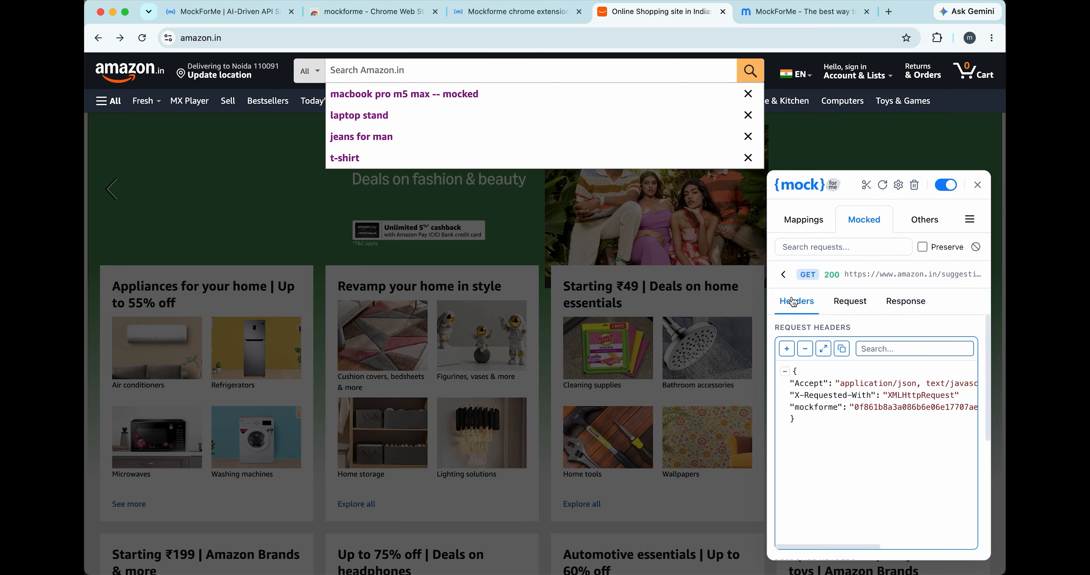
pyautogui.scroll(-5, 773, 368)
pyautogui.scroll(5, 773, 366)
pyautogui.click(859, 301)
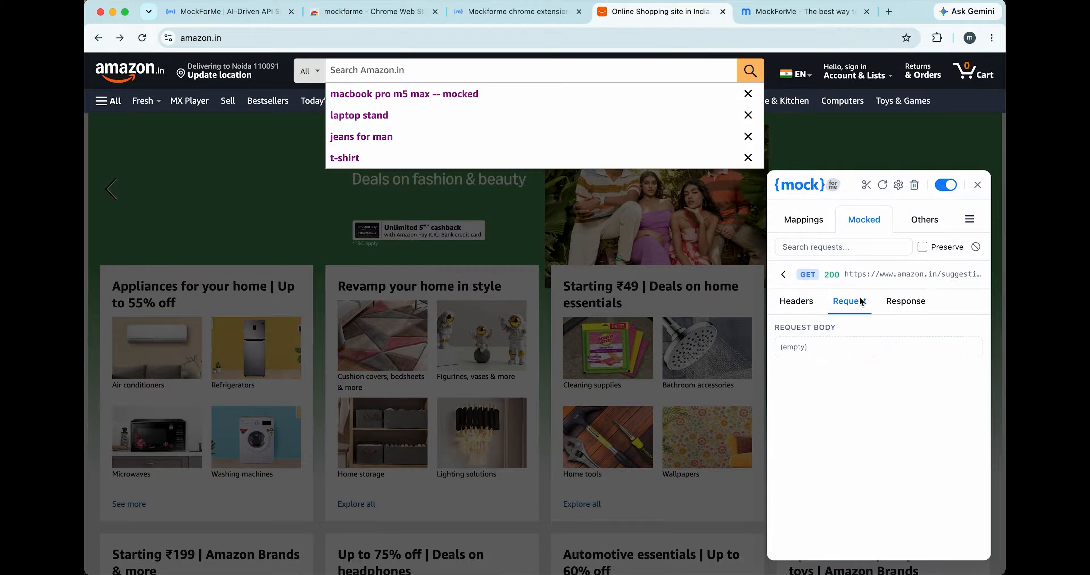
pyautogui.click(895, 301)
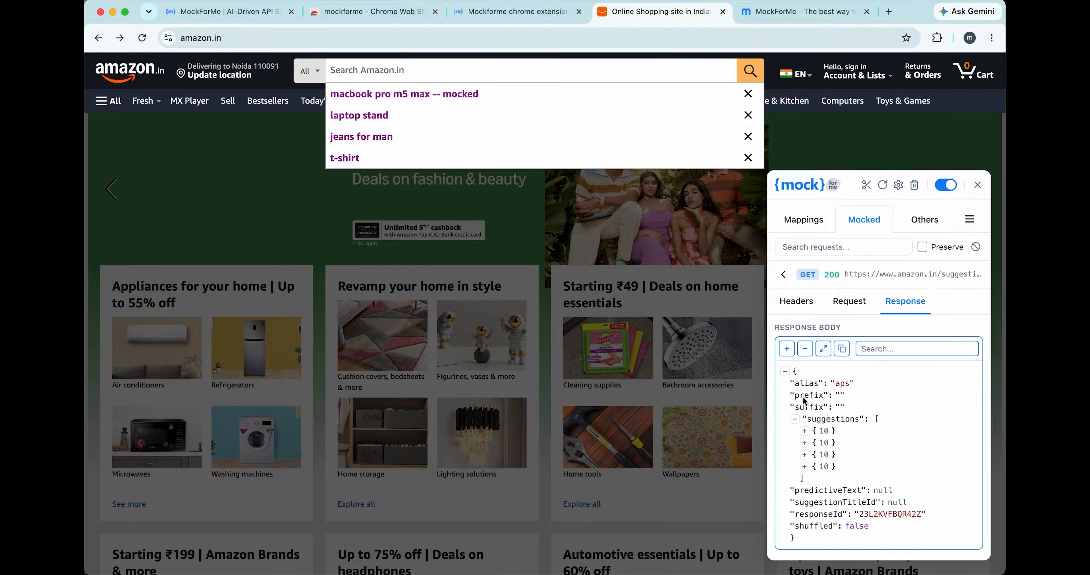
pyautogui.click(804, 431)
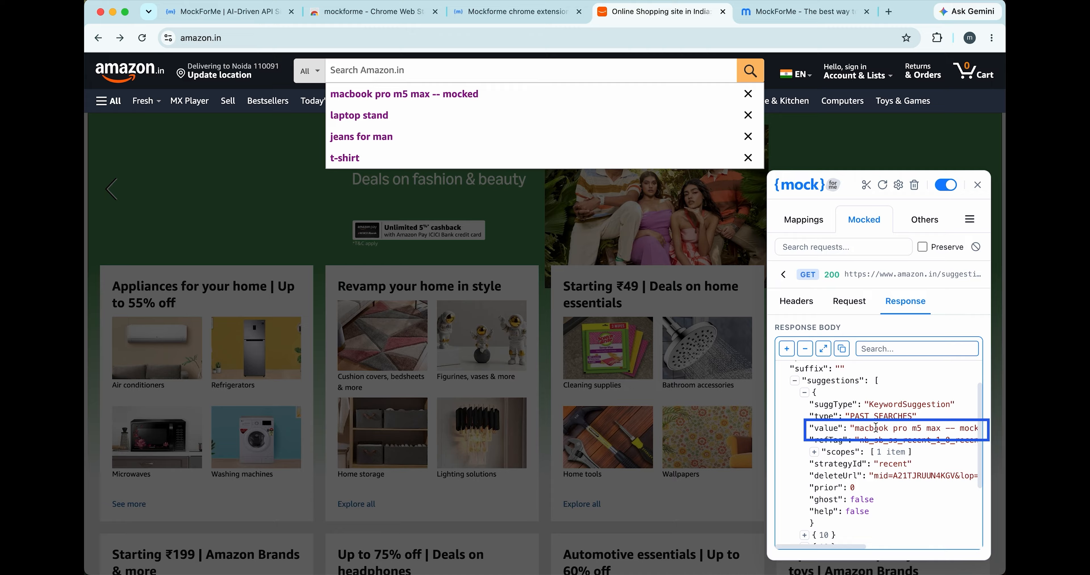
pyautogui.hscroll(3, 875, 428)
pyautogui.hscroll(-3, 875, 428)
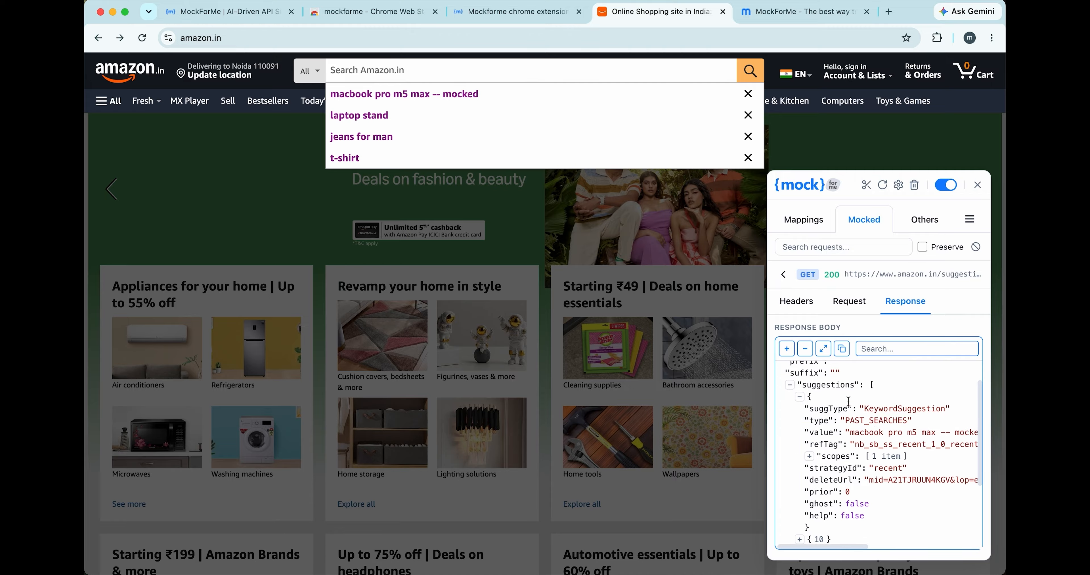
pyautogui.click(782, 280)
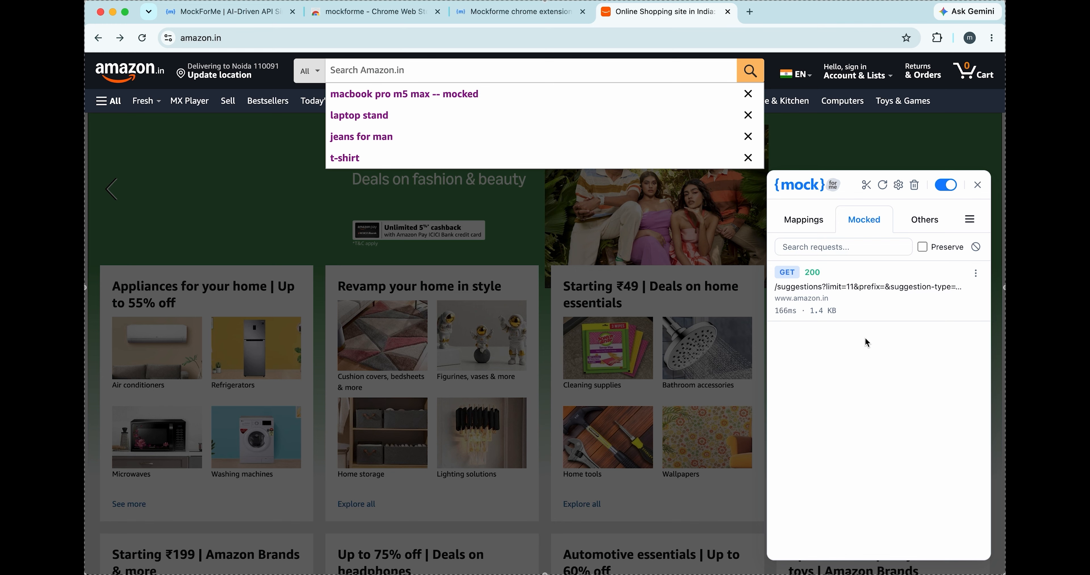
pyautogui.hotkey('ctrl', 't')
pyautogui.write('das')
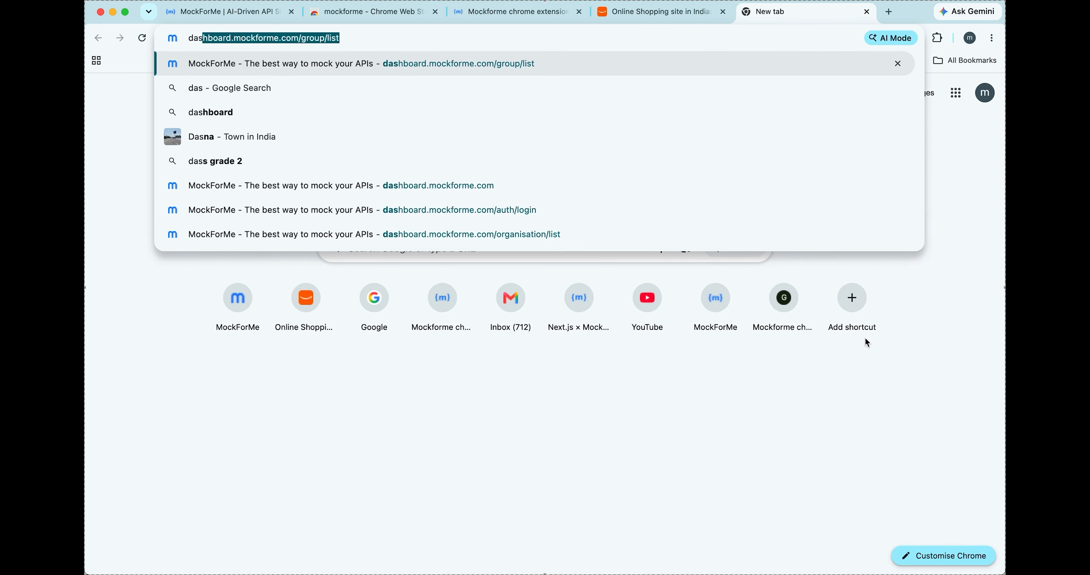
pyautogui.press('Return')
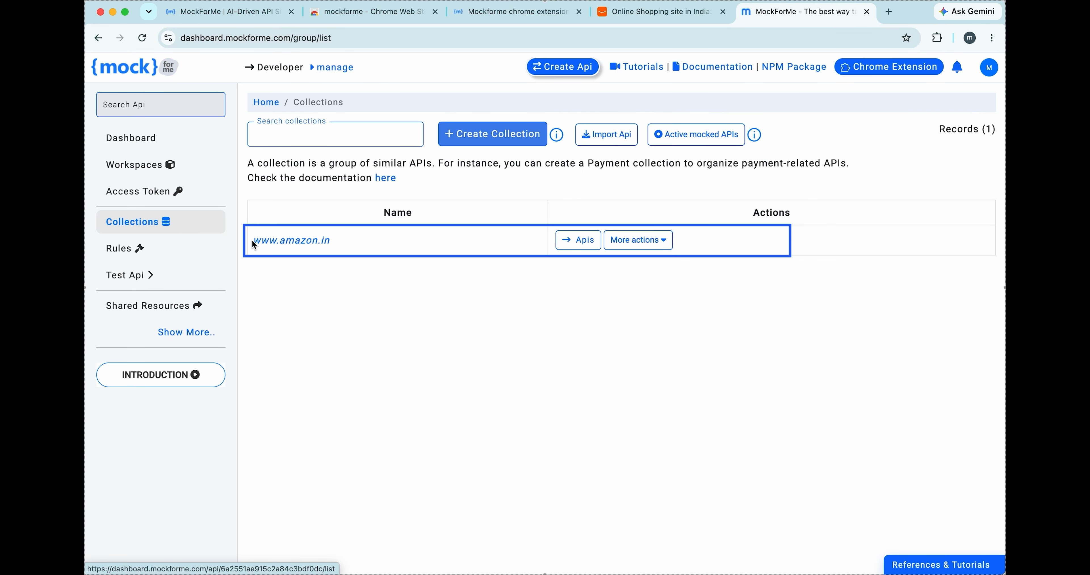
pyautogui.click(305, 240)
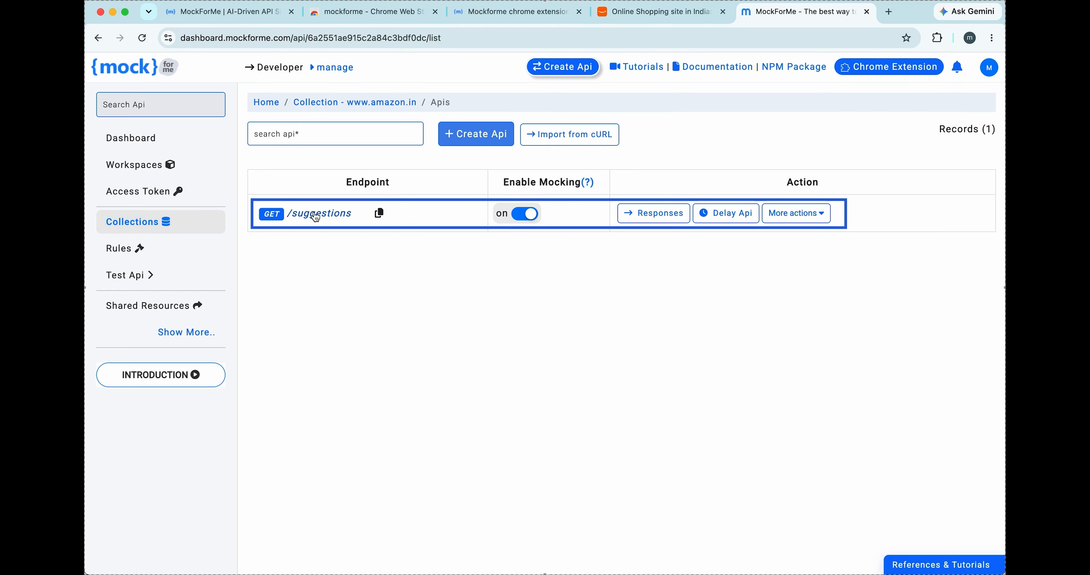
pyautogui.click(314, 212)
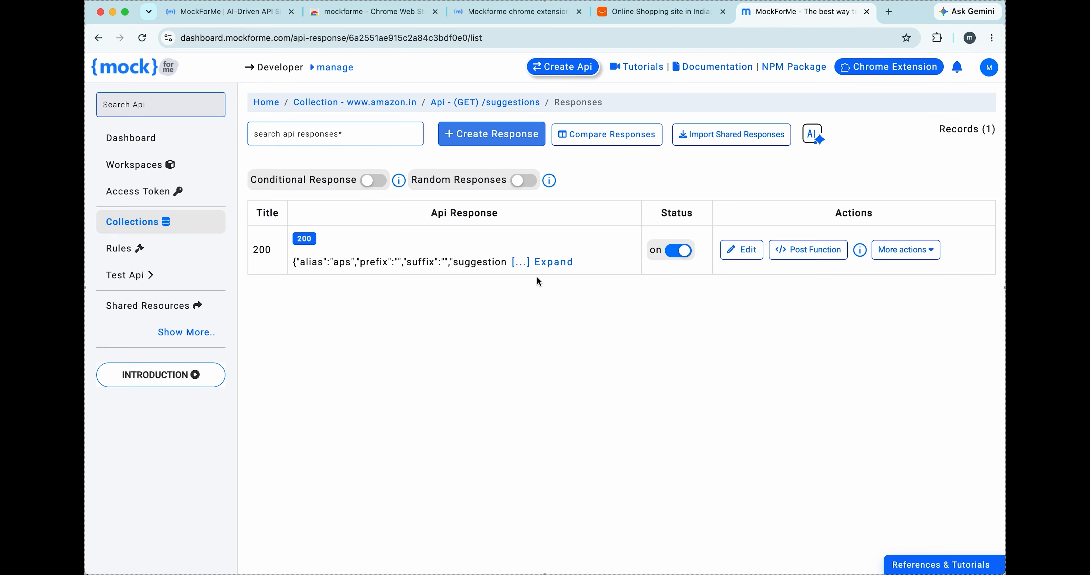
pyautogui.click(748, 251)
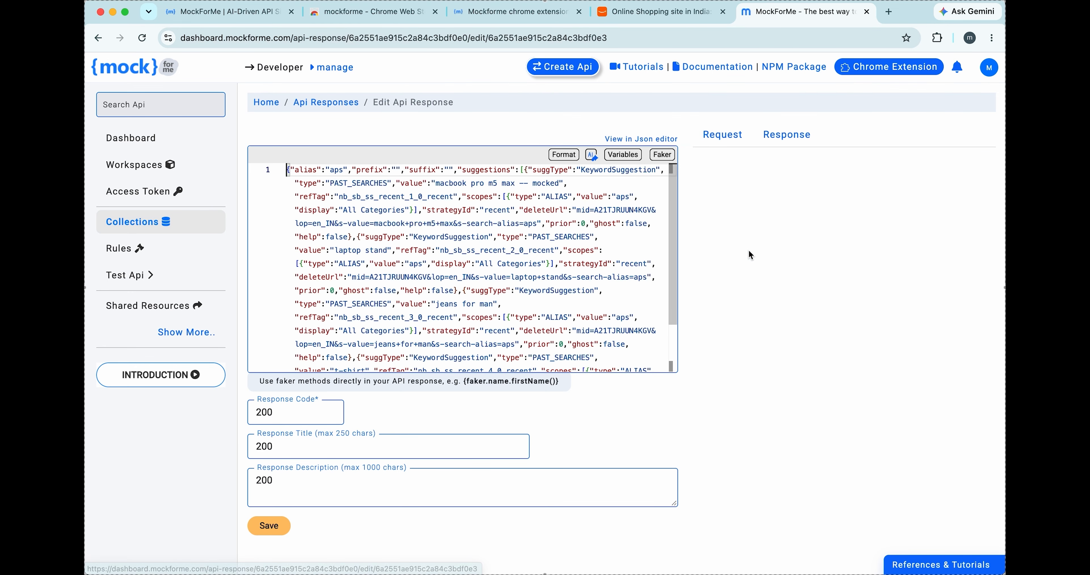
# - Format the response JSON, set the first suggestion's value to "macbook pro m5 max -- mocked 123", and save the response
pyautogui.click(567, 157)
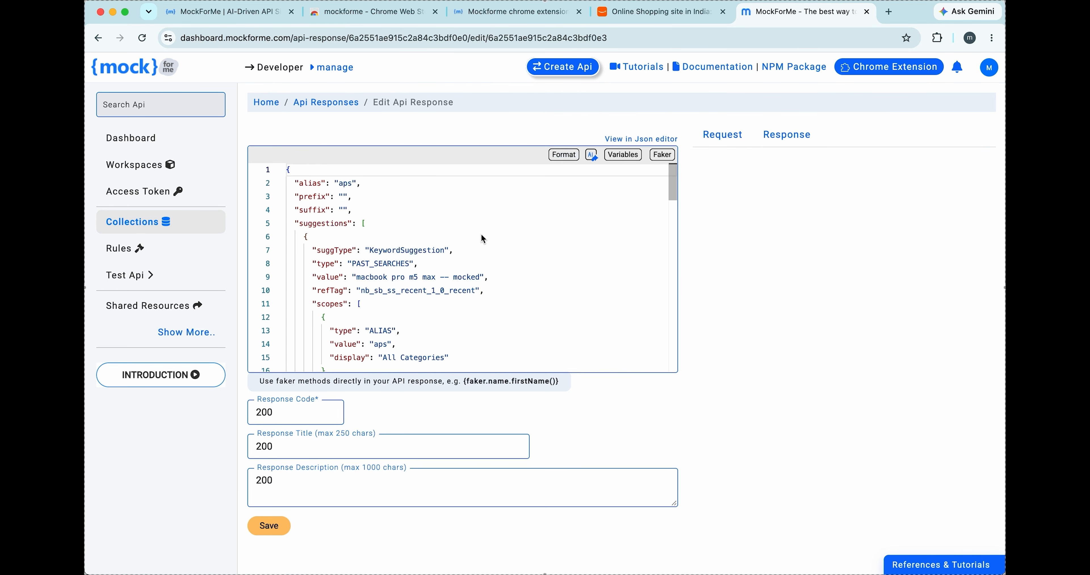
pyautogui.click(480, 277)
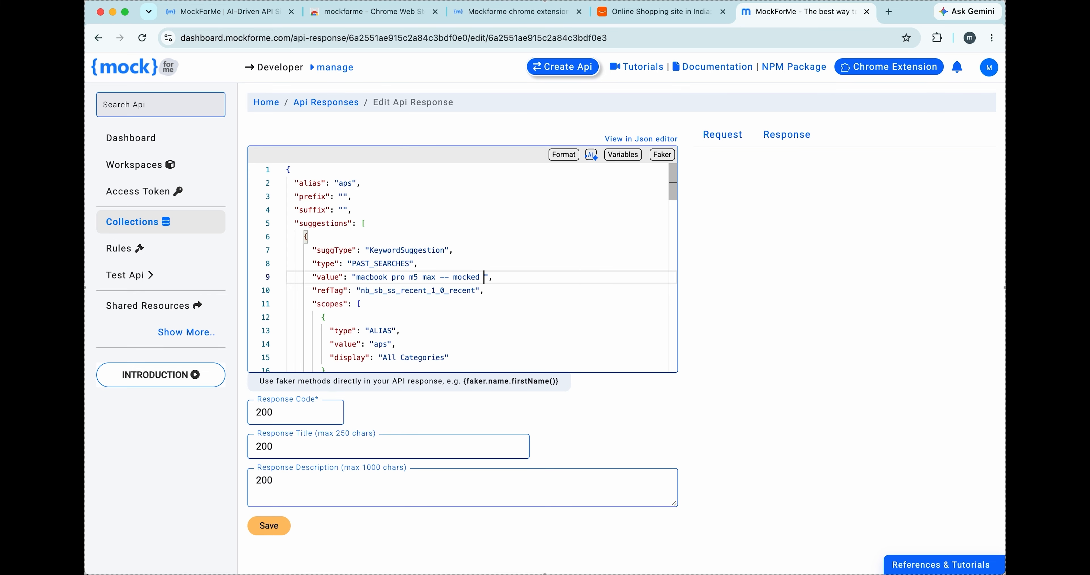
pyautogui.write('123')
pyautogui.click(274, 525)
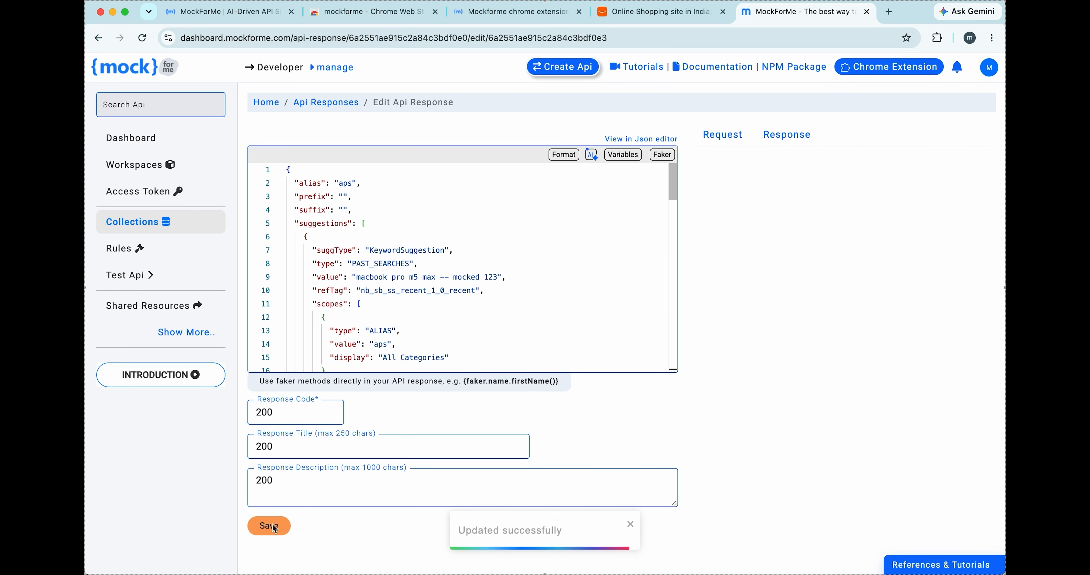
# - Return to the Amazon page and reactivate its search box to check the suggestions against the edited mock response
pyautogui.hotkey('ctrl', 'shift', 'Tab')
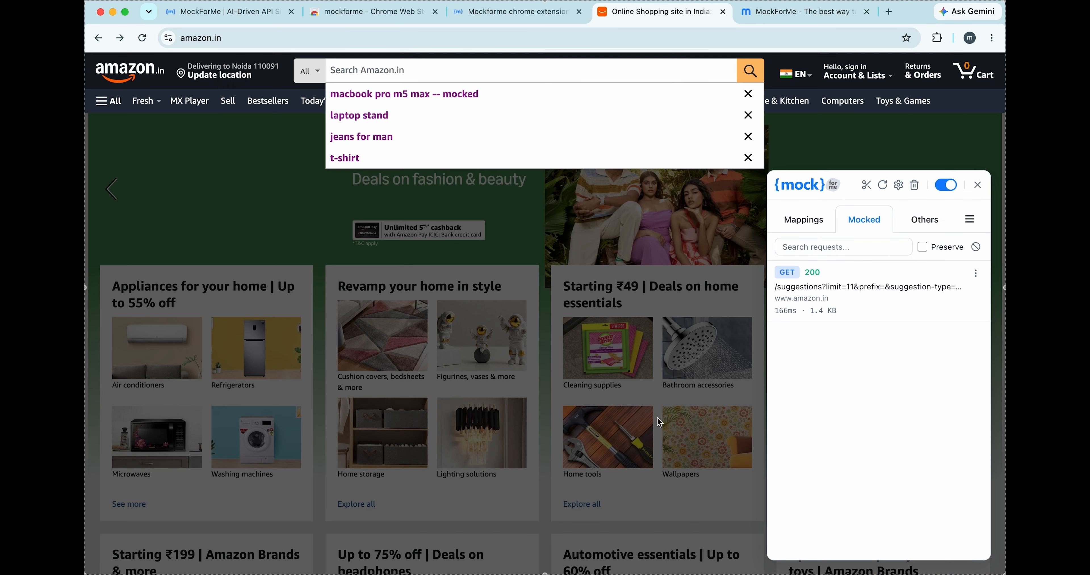
pyautogui.click(789, 136)
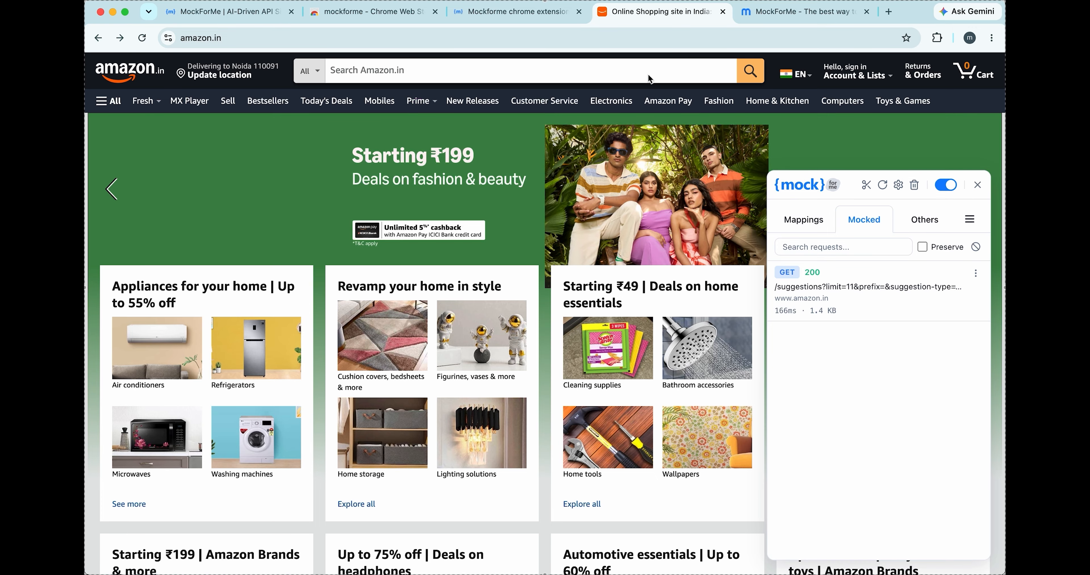
pyautogui.click(650, 80)
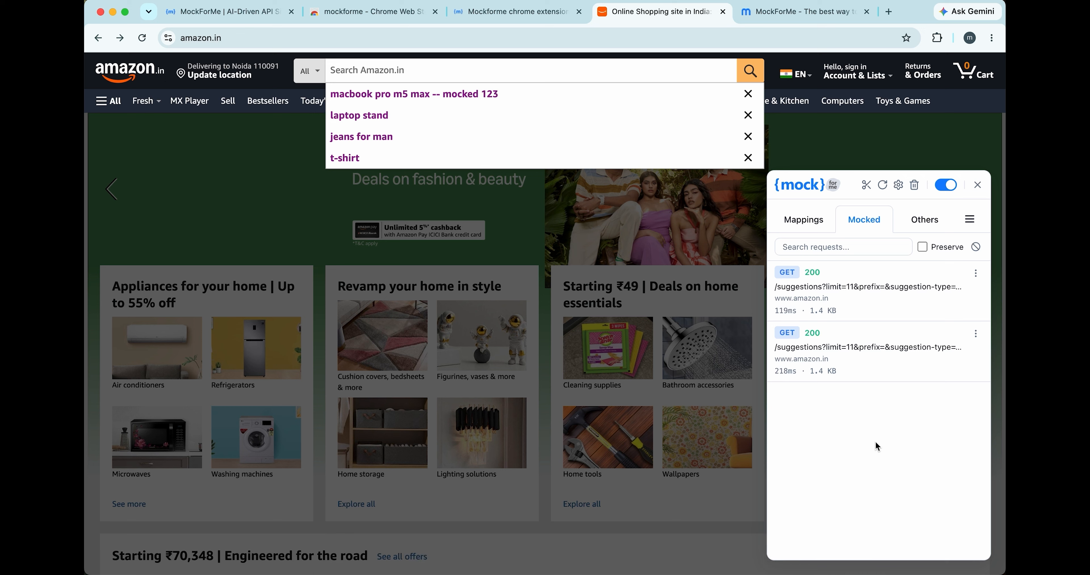
# - Clear the captured requests in both the Mocked and Others lists, and show the API mappings
pyautogui.click(976, 247)
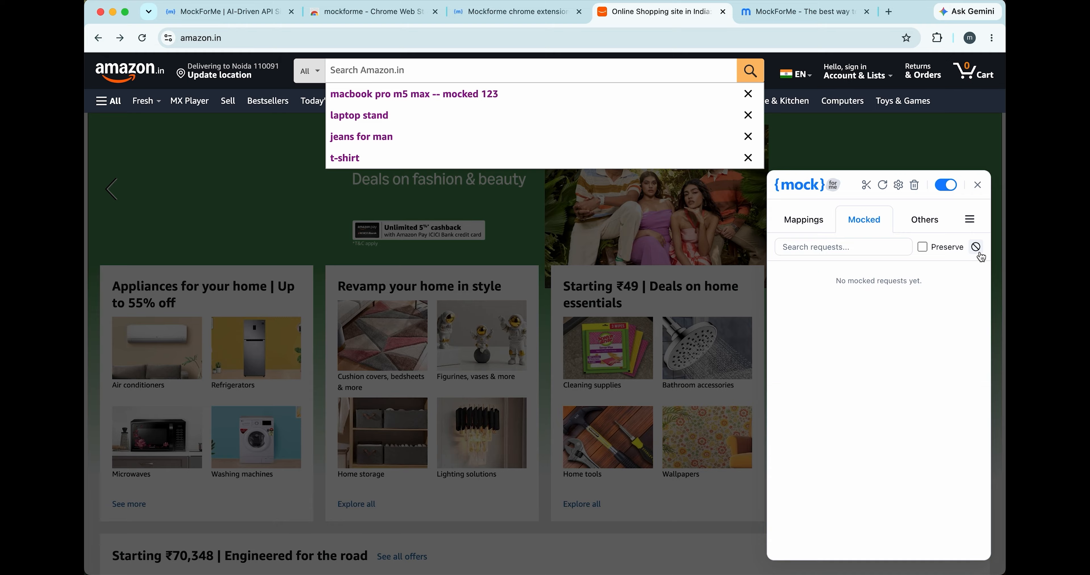
pyautogui.click(924, 217)
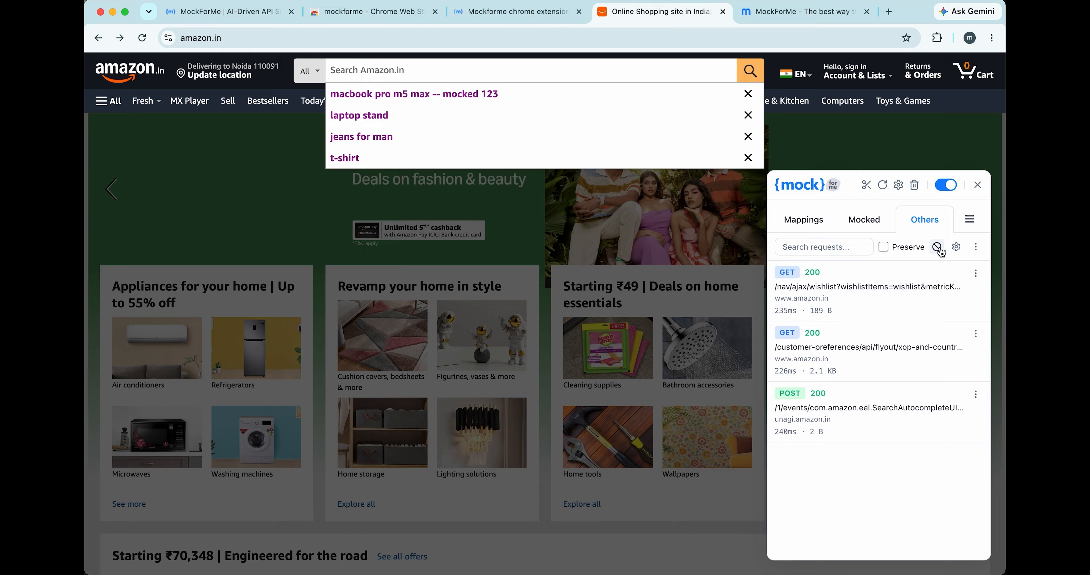
pyautogui.click(937, 247)
pyautogui.click(832, 221)
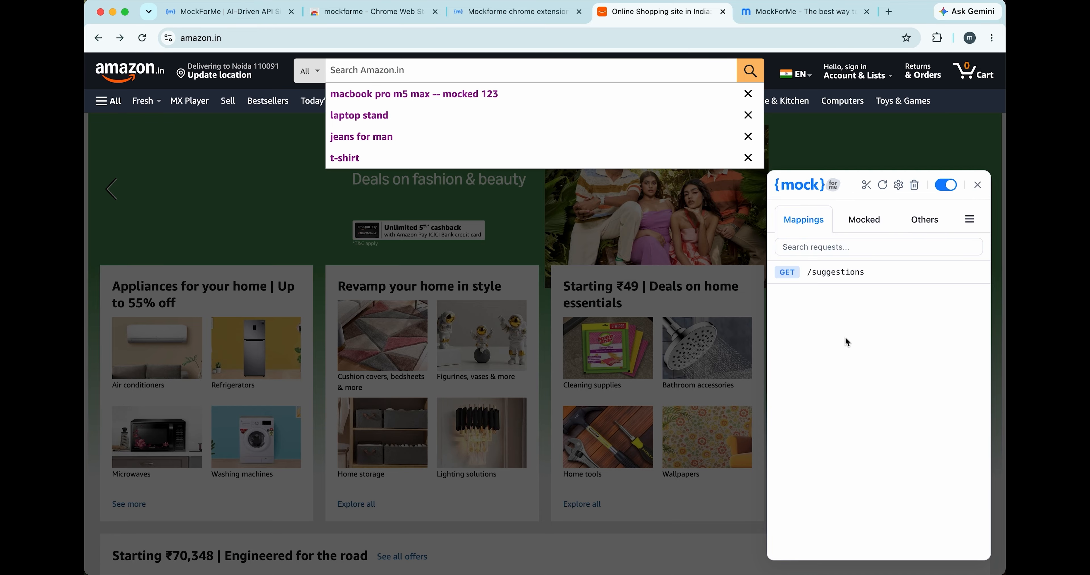
pyautogui.click(798, 11)
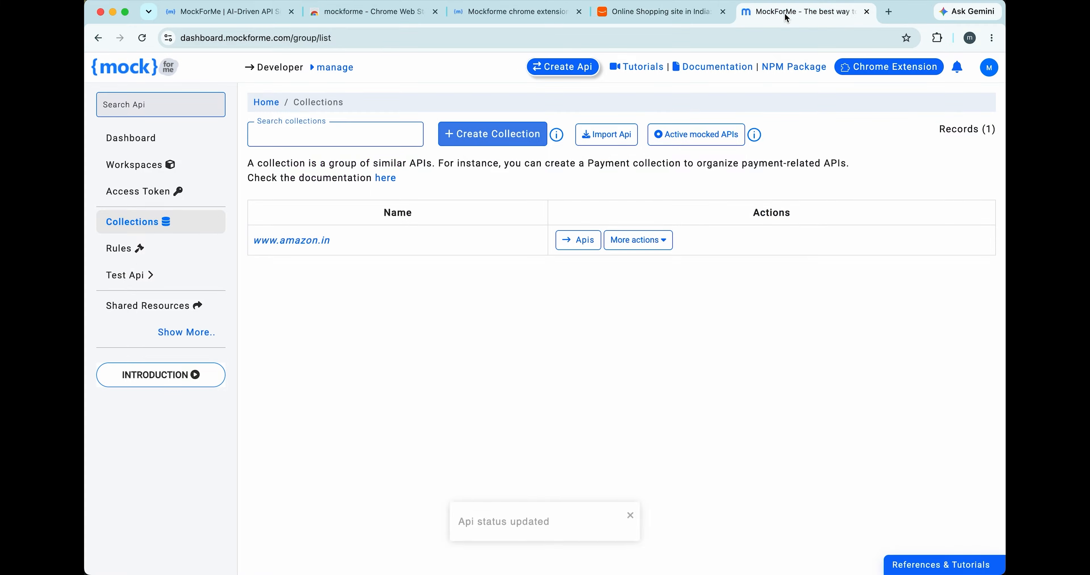
pyautogui.click(303, 248)
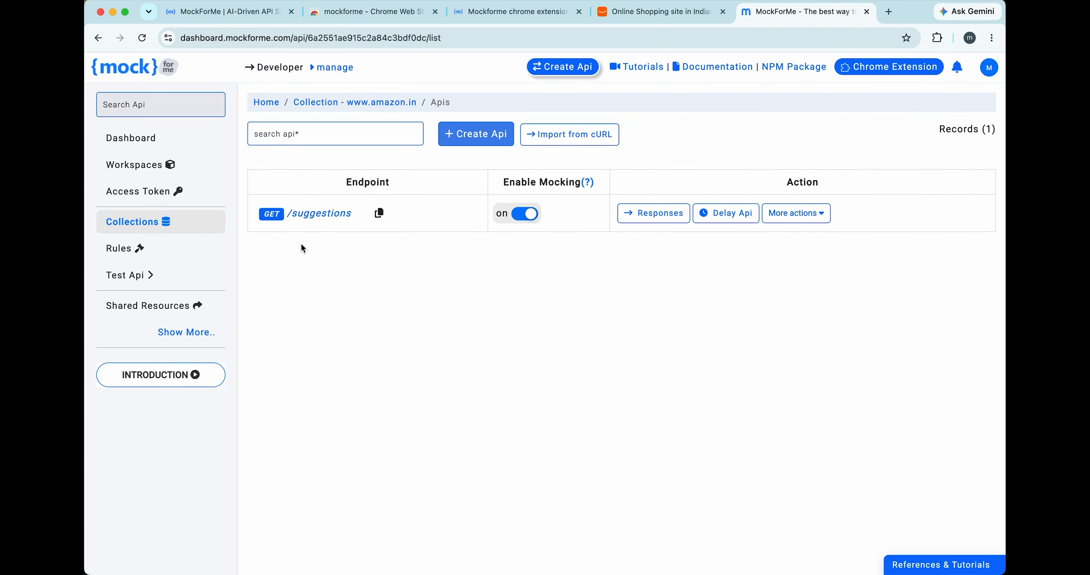
pyautogui.click(511, 218)
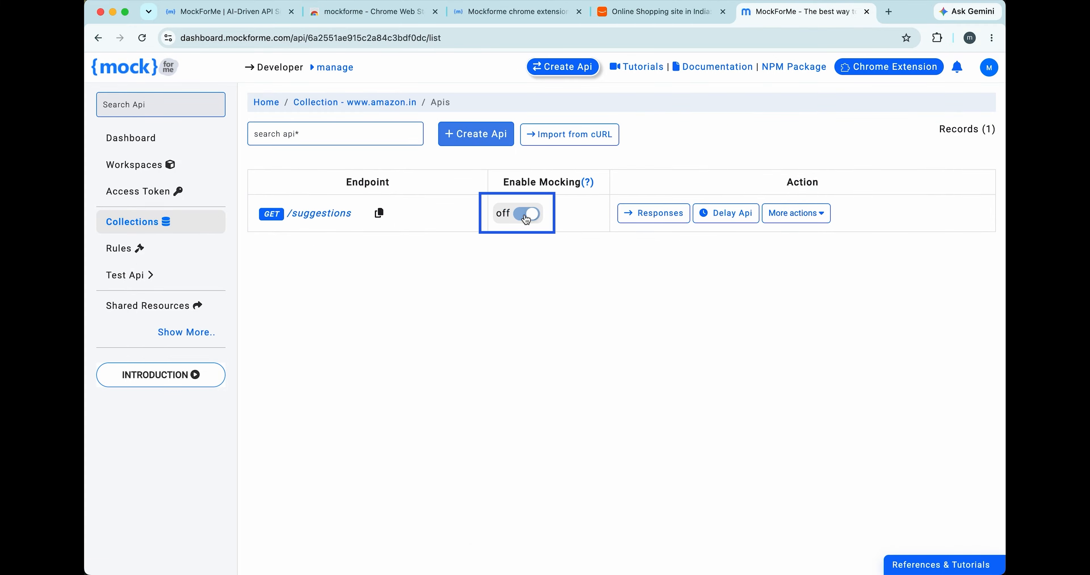
# - Switch back to Amazon and refocus the search box to check the suggestions with mocking disabled
pyautogui.click(635, 17)
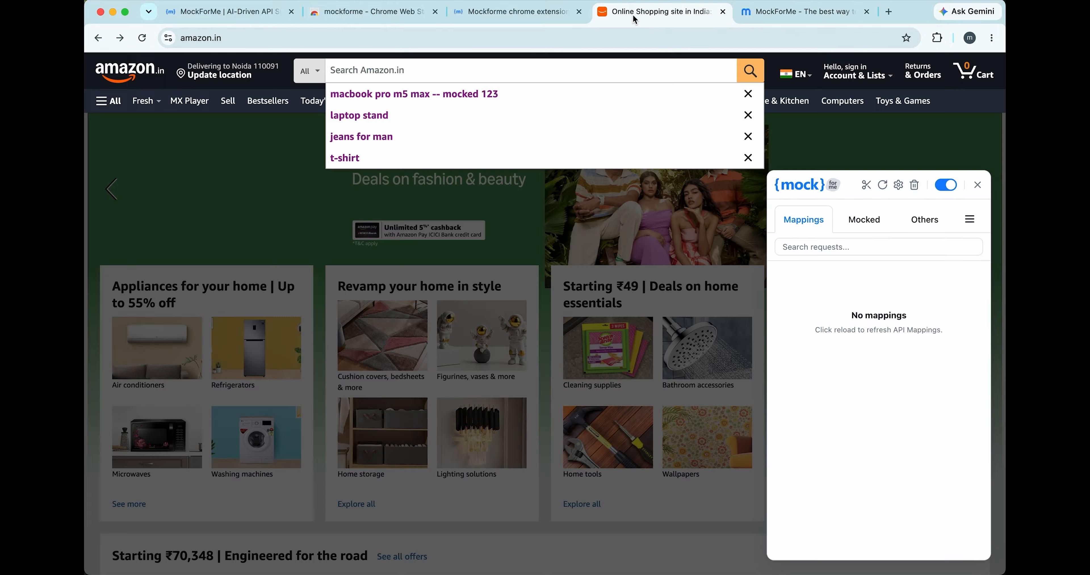
pyautogui.click(716, 223)
pyautogui.click(623, 67)
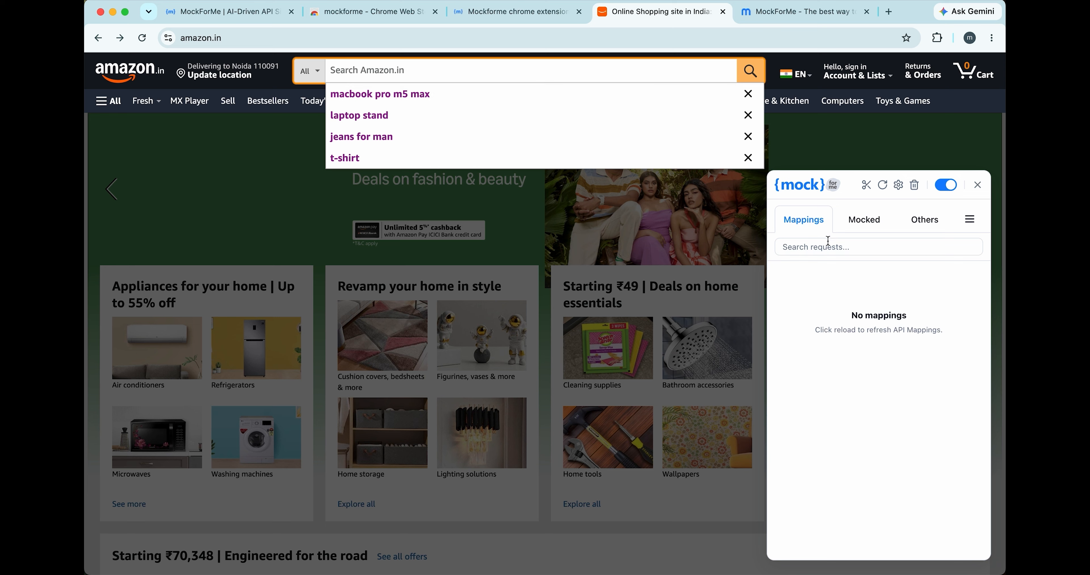
# - Check the extension's Mocked and Others request lists for Amazon's GET /suggestions call while its mocking is disabled
pyautogui.click(865, 219)
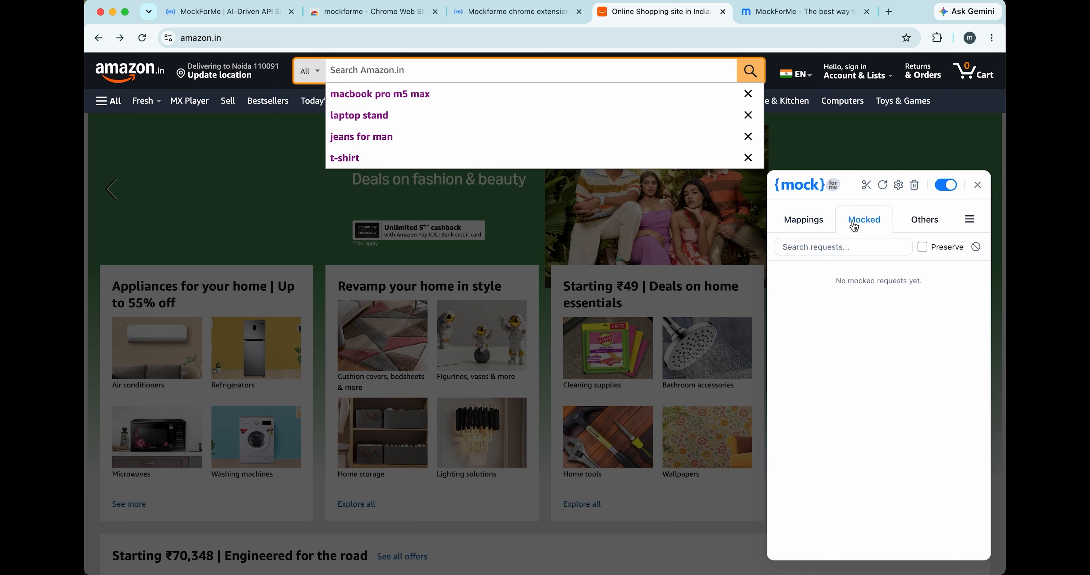
pyautogui.click(923, 222)
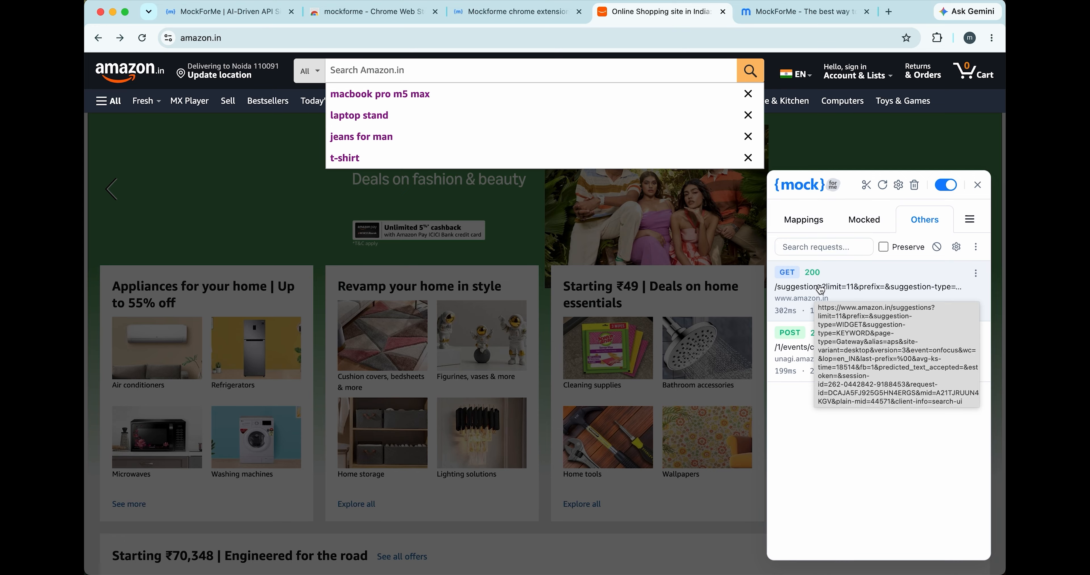
pyautogui.scroll(-3, 856, 409)
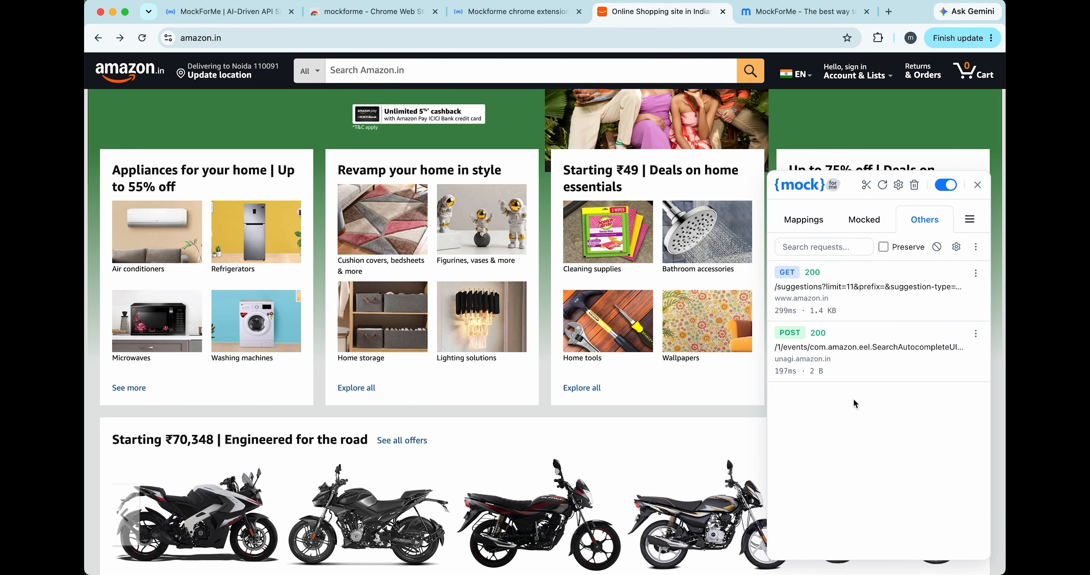
pyautogui.click(796, 11)
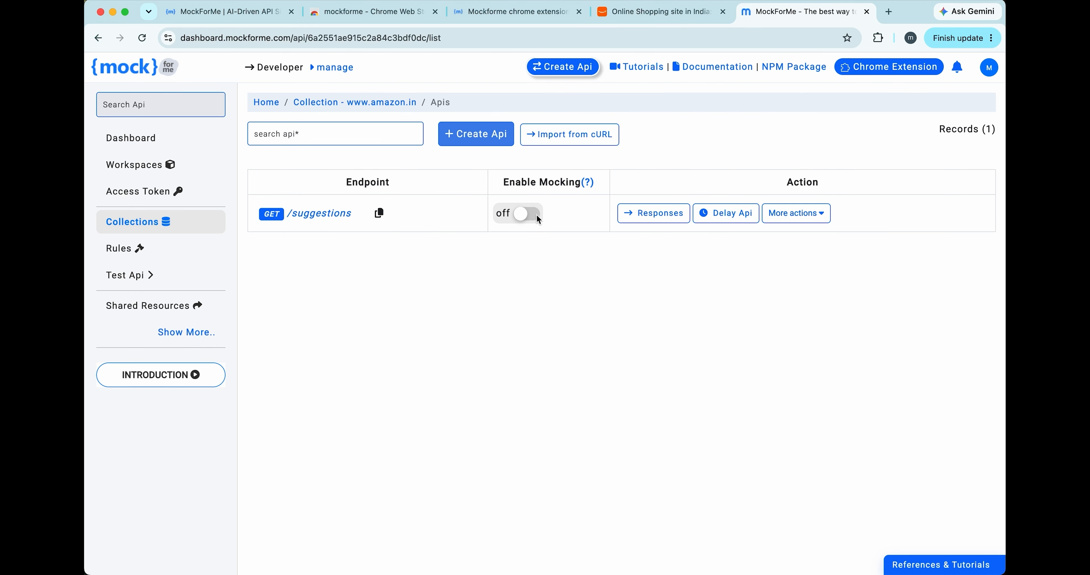
pyautogui.click(526, 214)
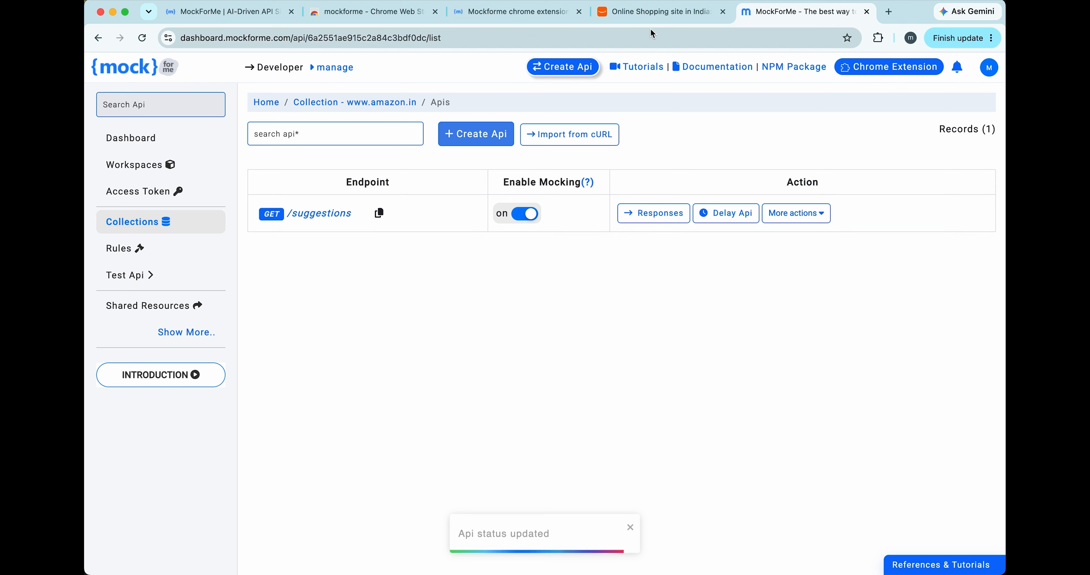
# - Return to Amazon, refocus the search box, and check the suggestions against the extension's API mappings and mocked requests
pyautogui.click(657, 20)
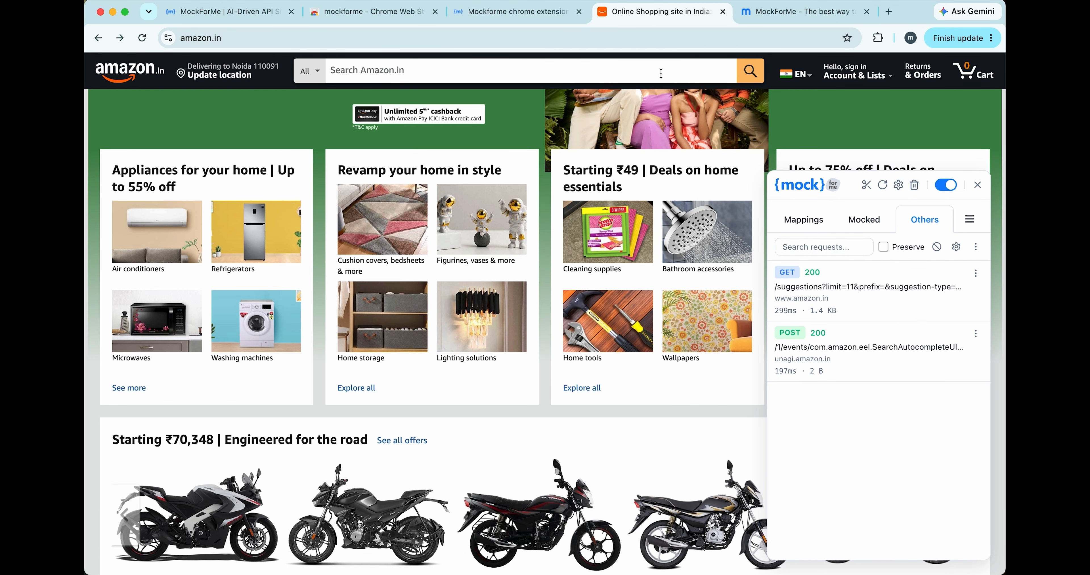
pyautogui.click(632, 69)
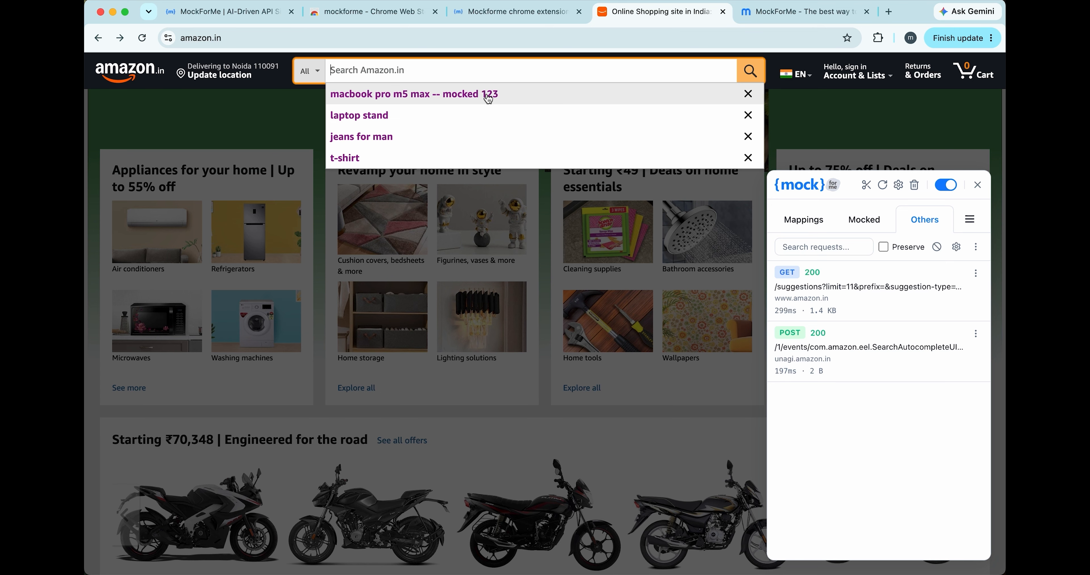
pyautogui.click(800, 221)
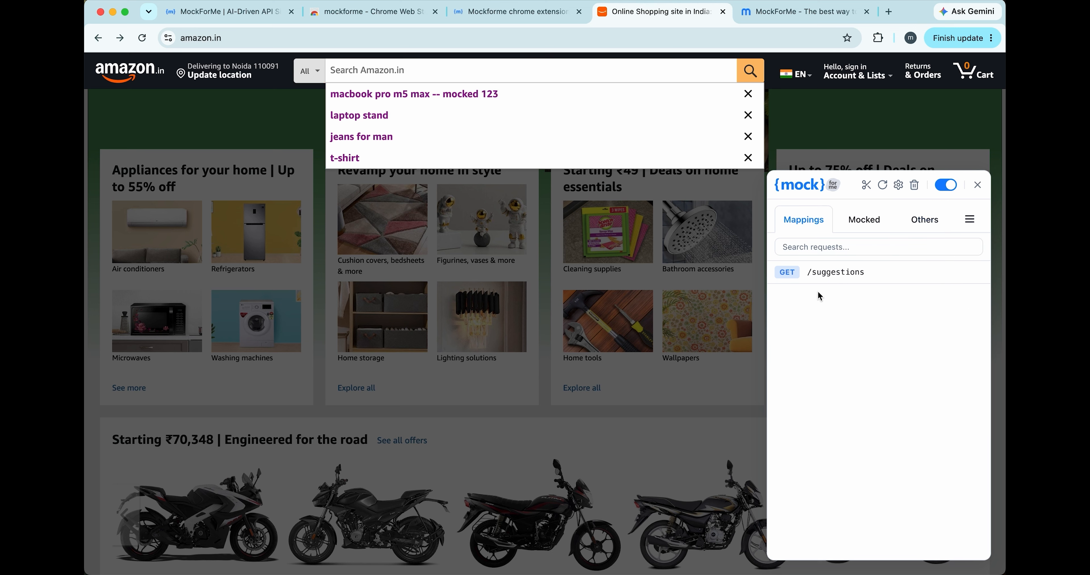
pyautogui.click(867, 227)
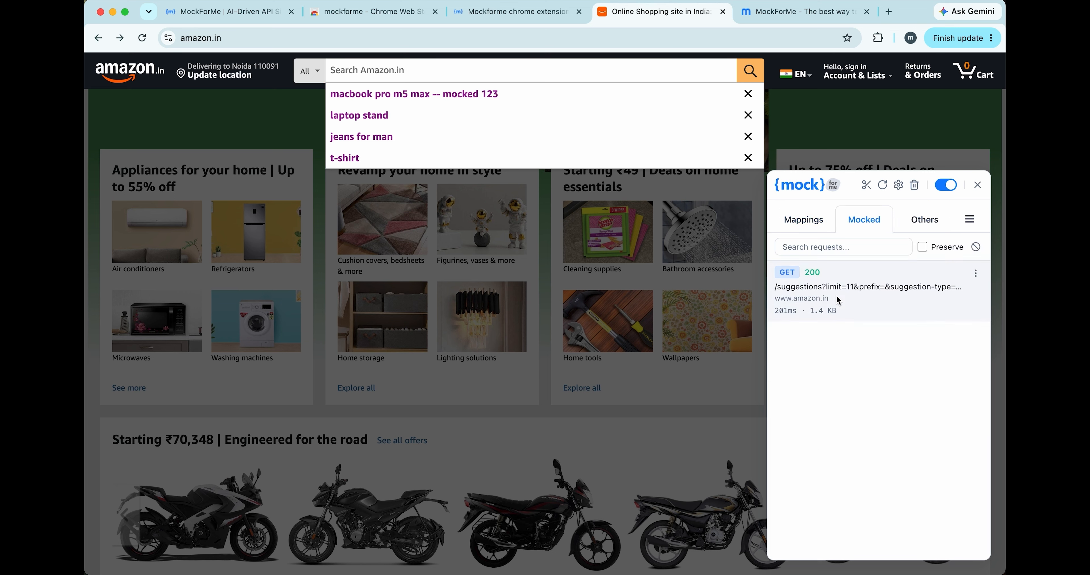